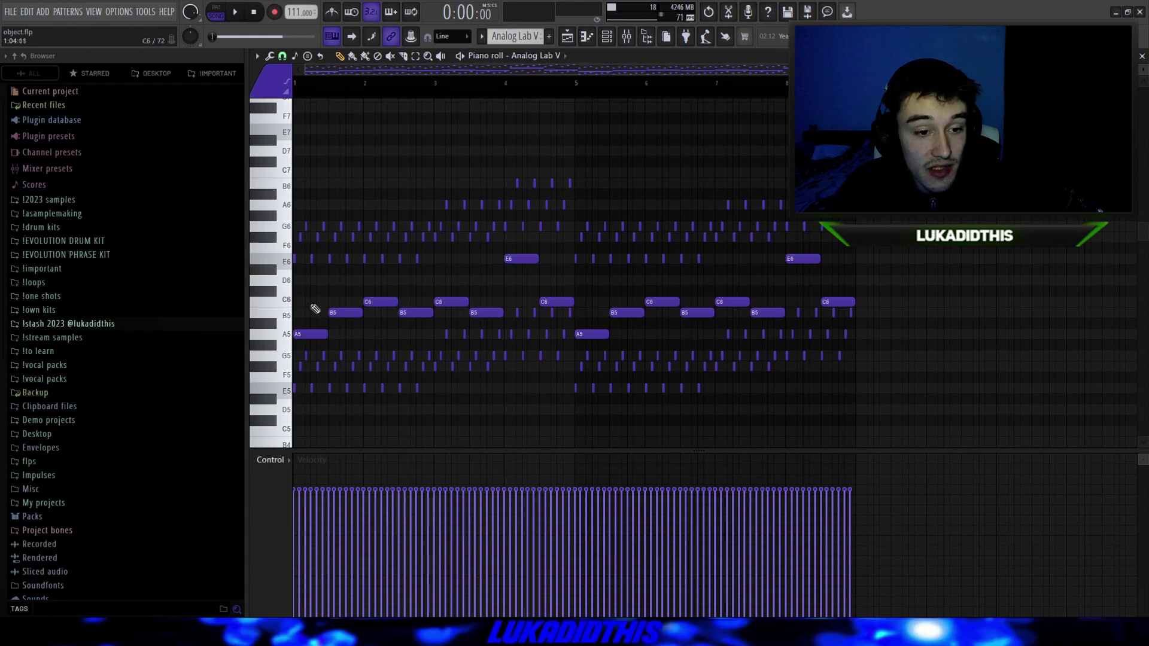
{"action": "key", "text": "space"}
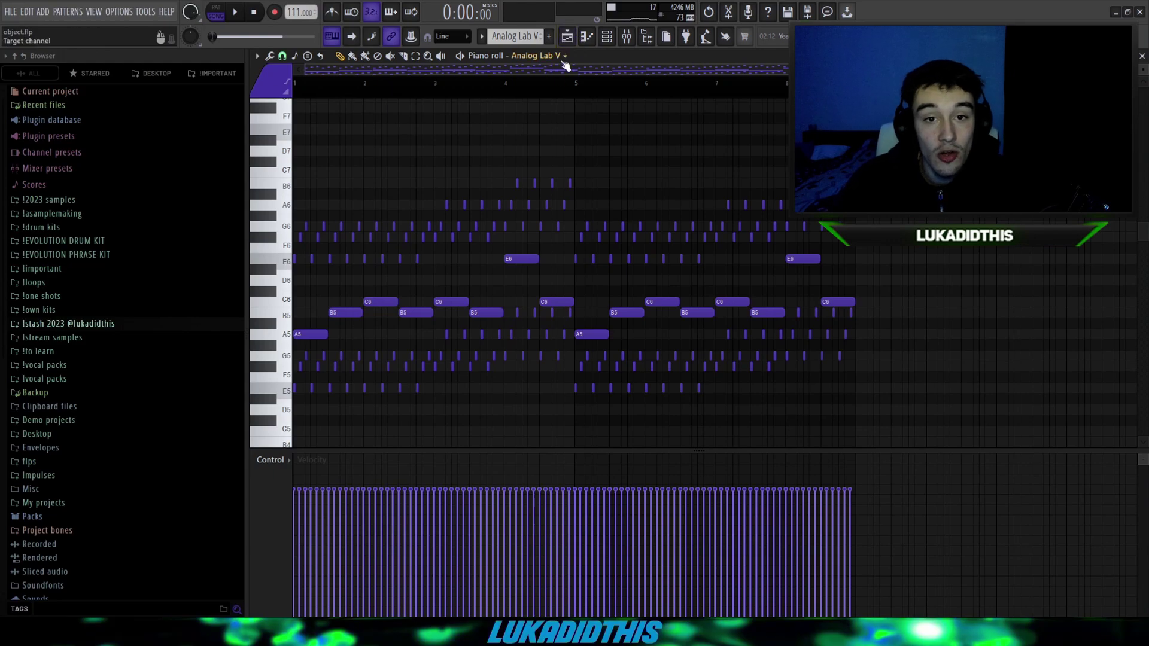
{"action": "left_click", "coordinate": [567, 41]}
{"action": "scroll", "coordinate": [432, 196], "scroll_direction": "down", "scroll_amount": 3}
{"action": "double_click", "coordinate": [457, 111]}
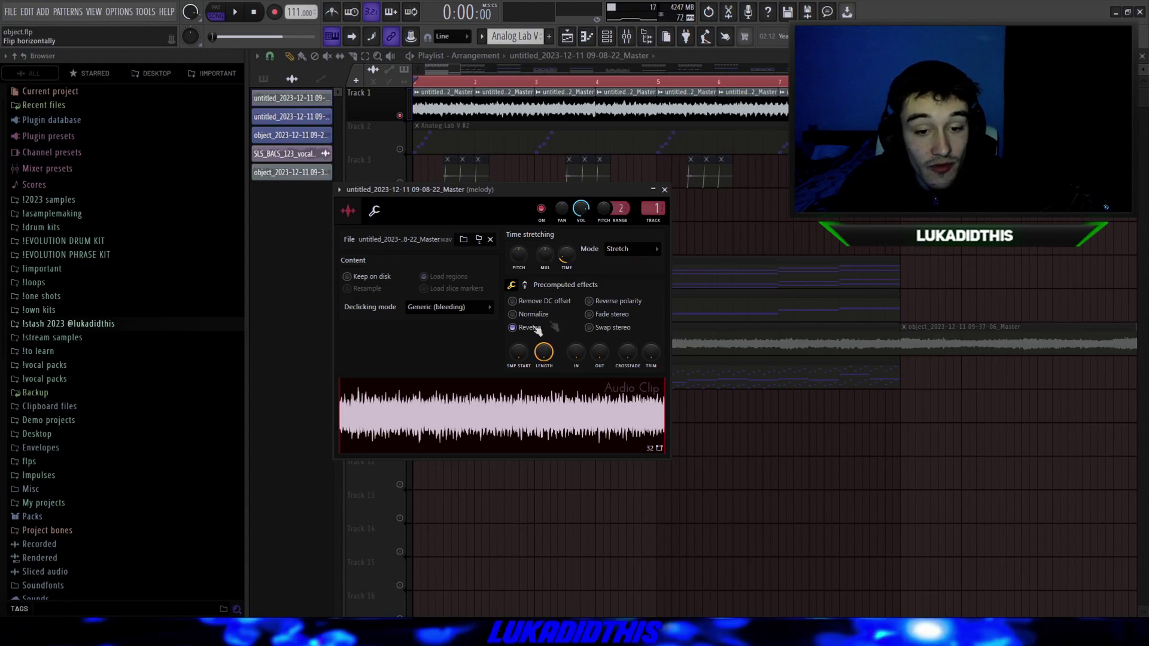
{"action": "left_click", "coordinate": [664, 190]}
{"action": "key", "text": "ctrl+d"}
{"action": "scroll", "coordinate": [475, 102], "scroll_direction": "down", "scroll_amount": 2}
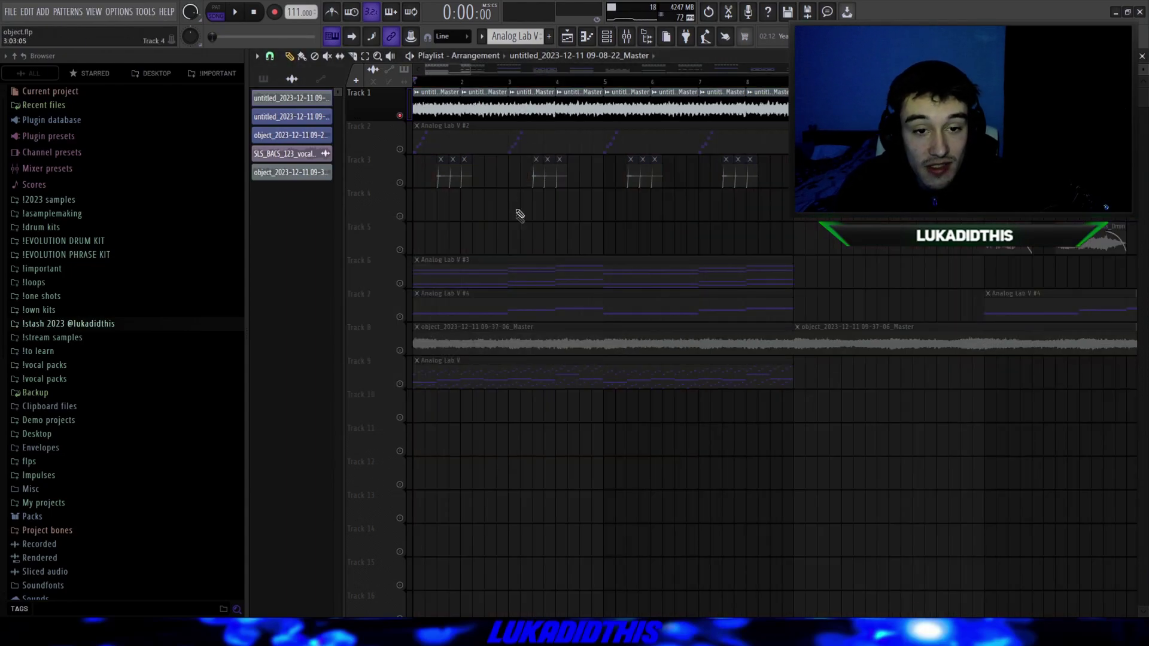
{"action": "double_click", "coordinate": [572, 113]}
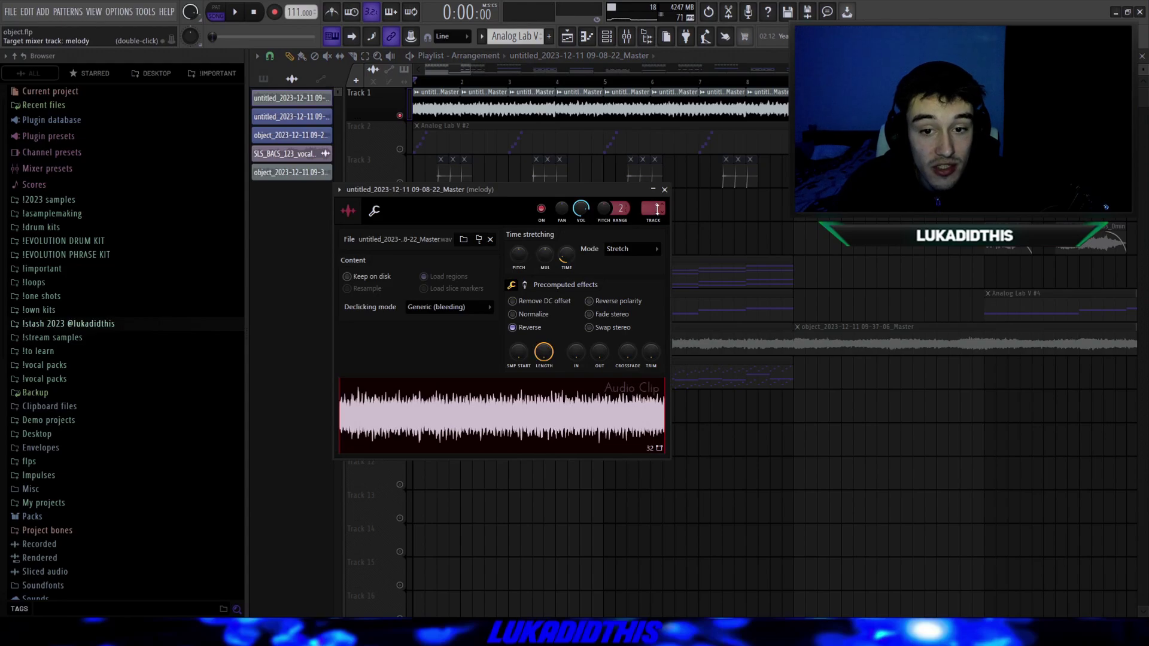
Review the ShaperBox2, ValhallaVintageVerb, soothe2 and Fruity parametric EQ 2 settings on the reversed melody clip's mixer track.
{"action": "double_click", "coordinate": [656, 207]}
{"action": "left_click", "coordinate": [886, 297]}
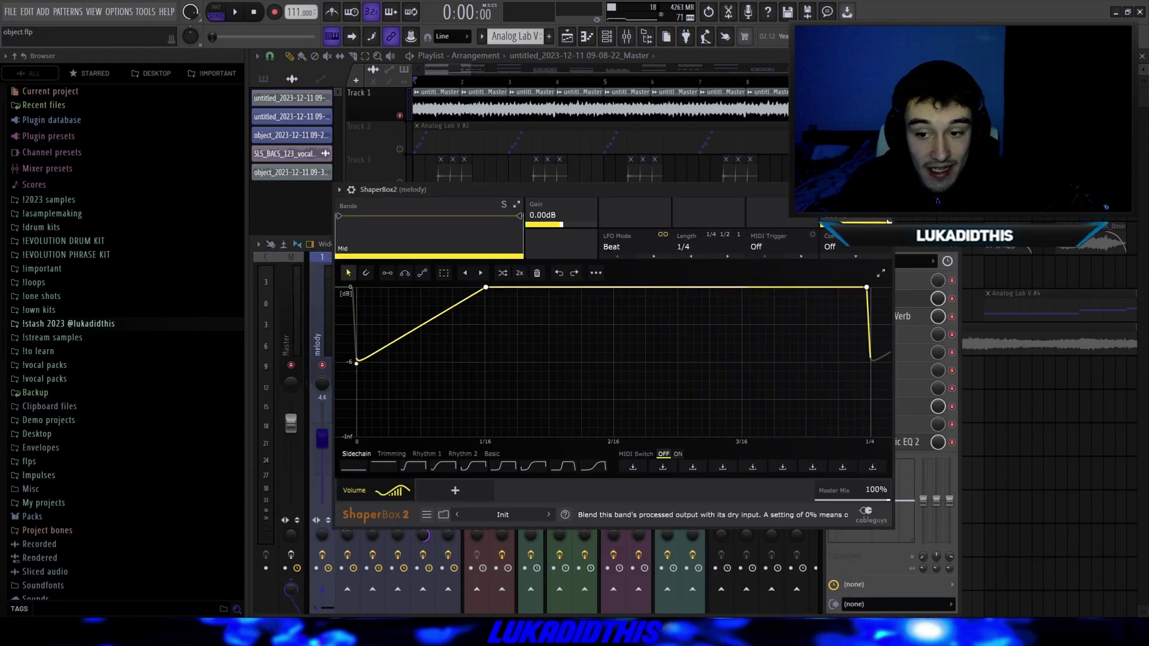
{"action": "left_click", "coordinate": [902, 316]}
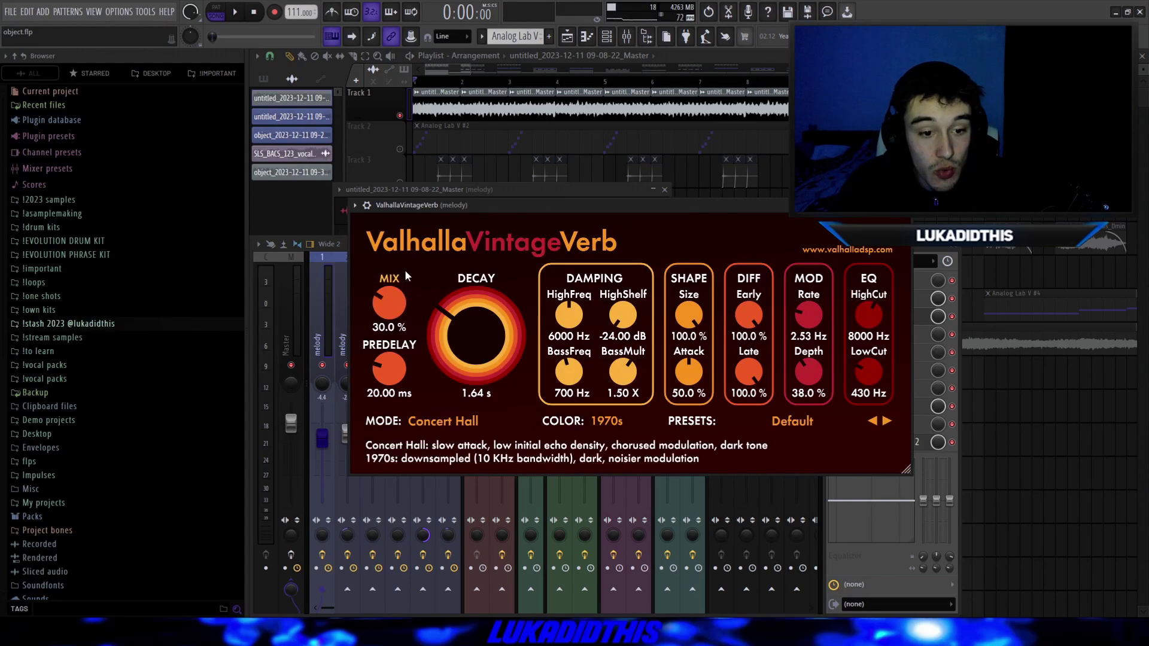
{"action": "left_click", "coordinate": [921, 406]}
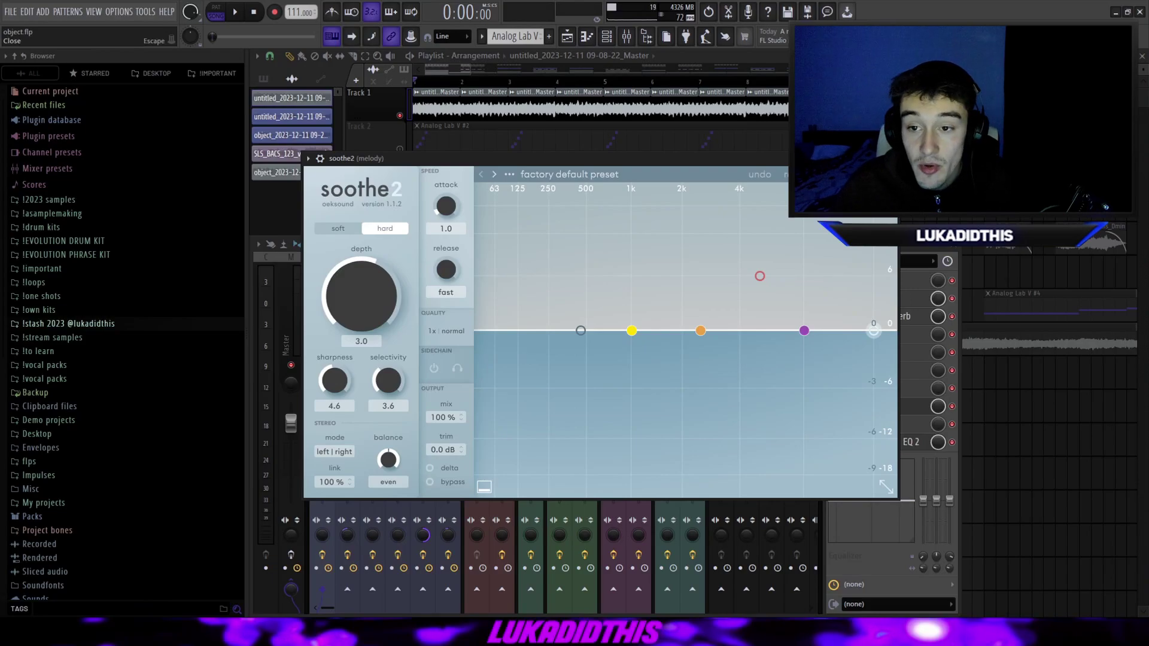
{"action": "left_click", "coordinate": [911, 442]}
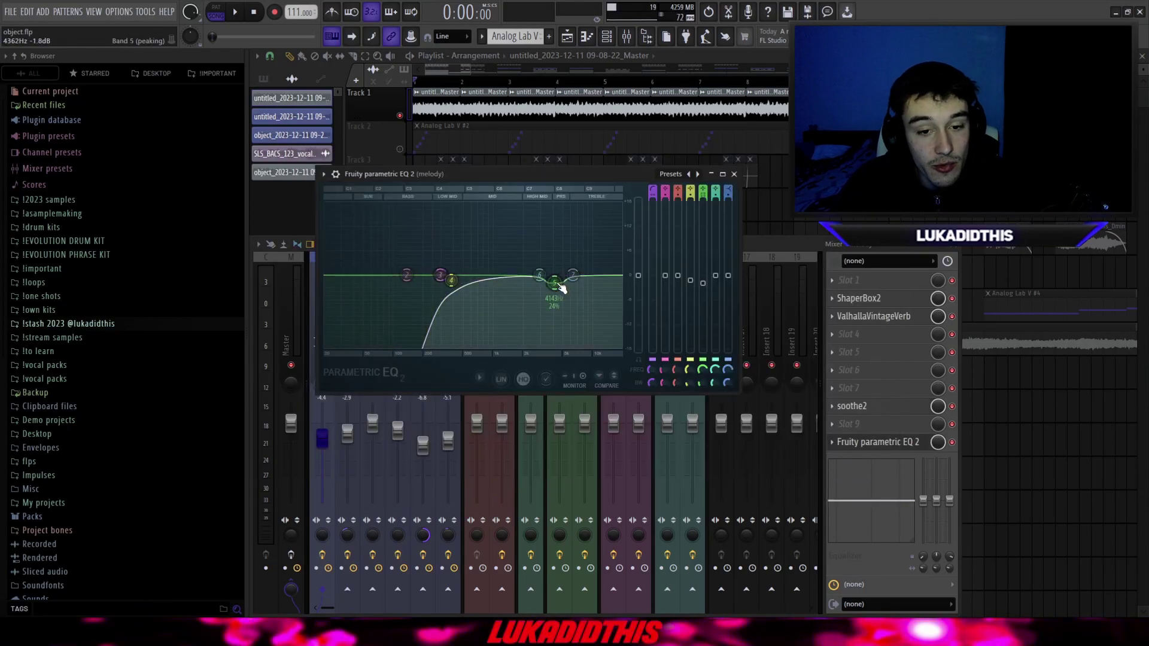
{"action": "left_click", "coordinate": [735, 174]}
{"action": "left_click", "coordinate": [759, 166]}
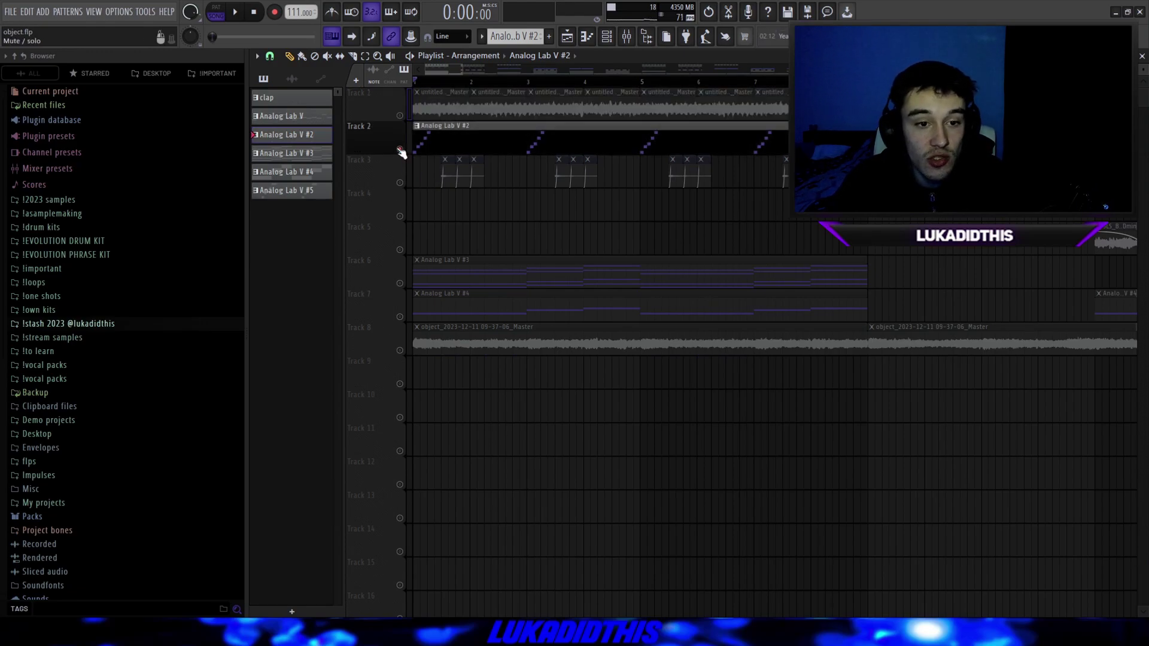
Open the Analog Lab V #2 pattern from Track 2 and inspect its instrument preset and its rising note run.
{"action": "double_click", "coordinate": [453, 139]}
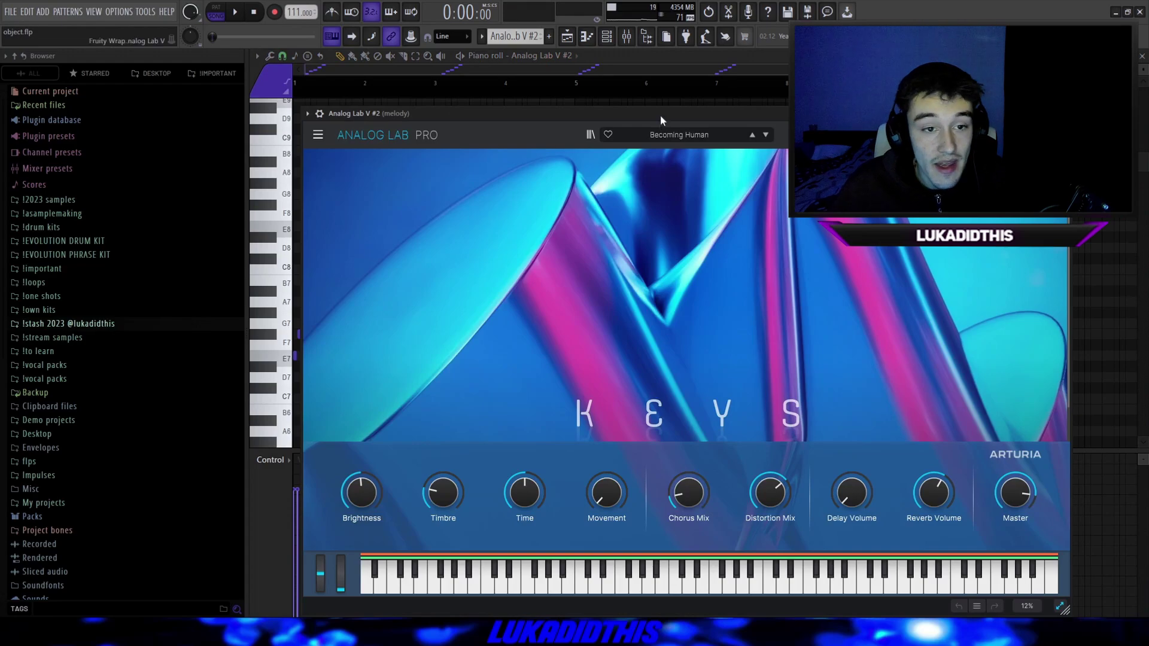
{"action": "left_click_drag", "start_coordinate": [660, 114], "coordinate": [657, 102]}
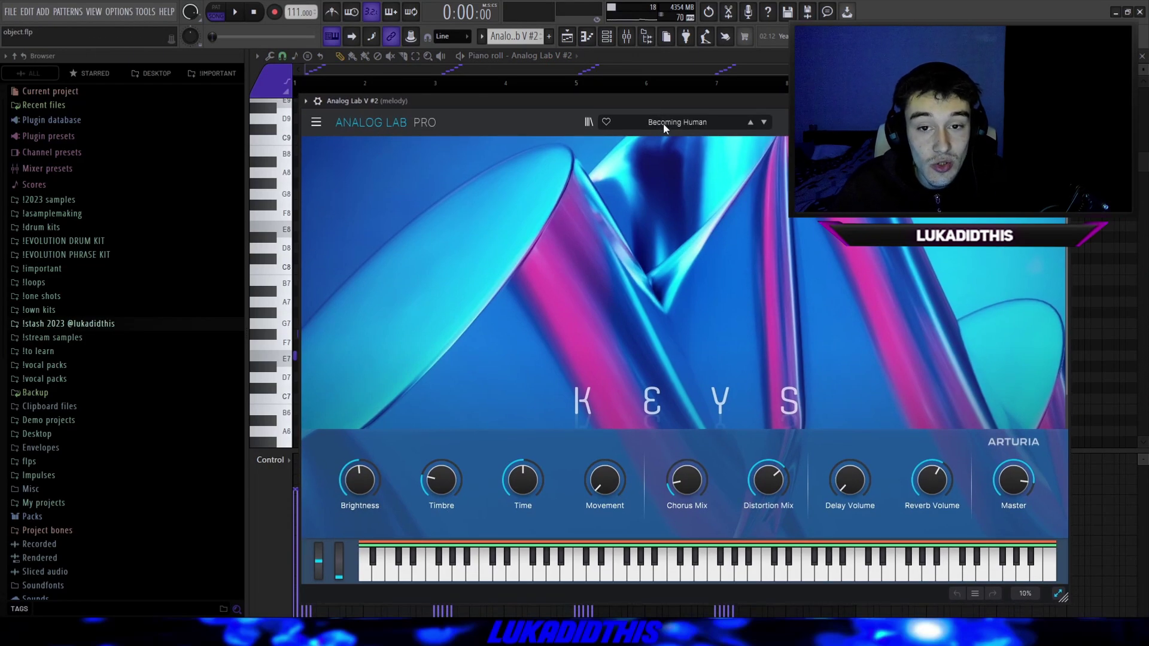
{"action": "left_click", "coordinate": [1060, 102]}
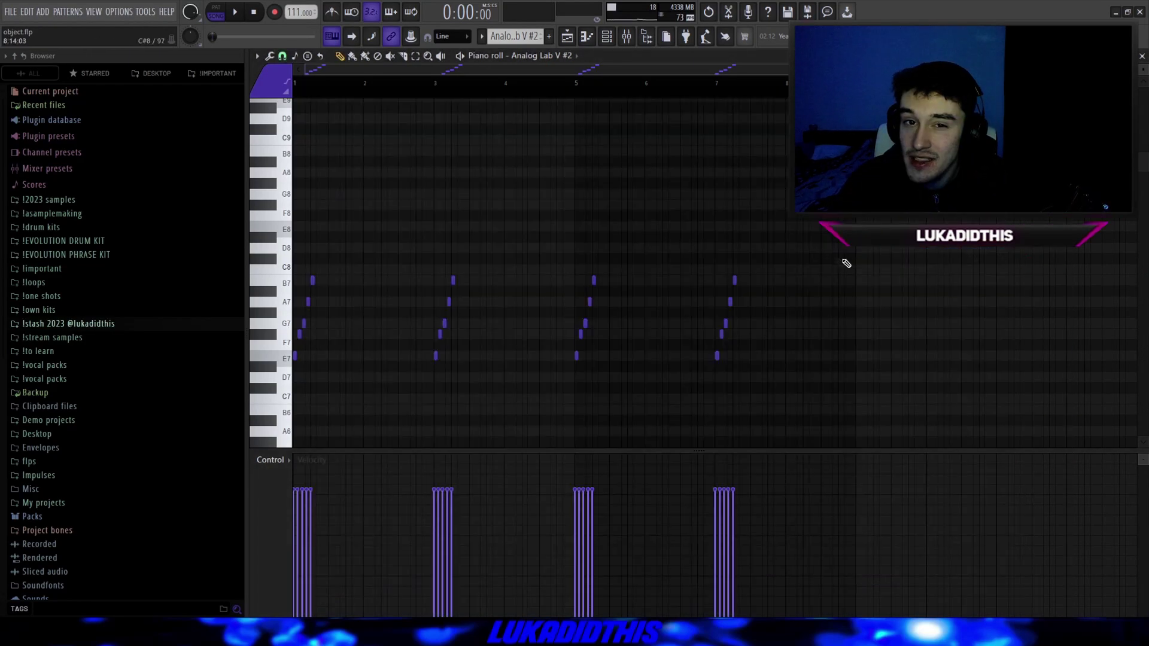
{"action": "scroll", "coordinate": [684, 310], "scroll_direction": "down", "scroll_amount": 1}
{"action": "scroll", "coordinate": [350, 355], "scroll_direction": "up", "scroll_amount": 5}
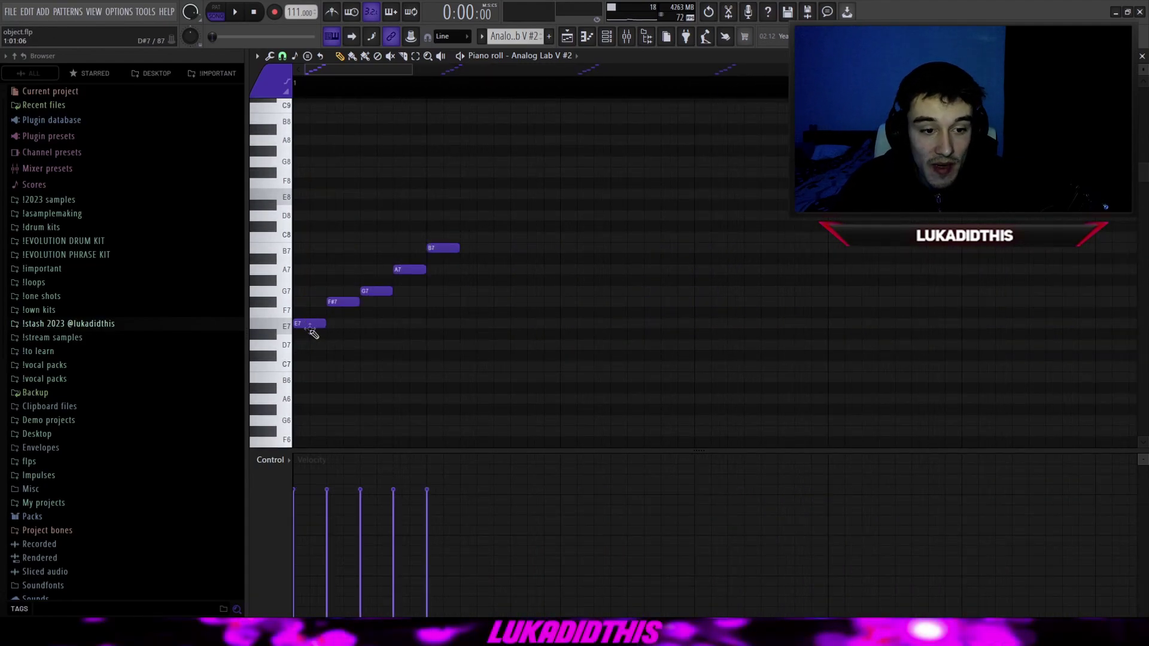
{"action": "scroll", "coordinate": [443, 244], "scroll_direction": "down", "scroll_amount": 5}
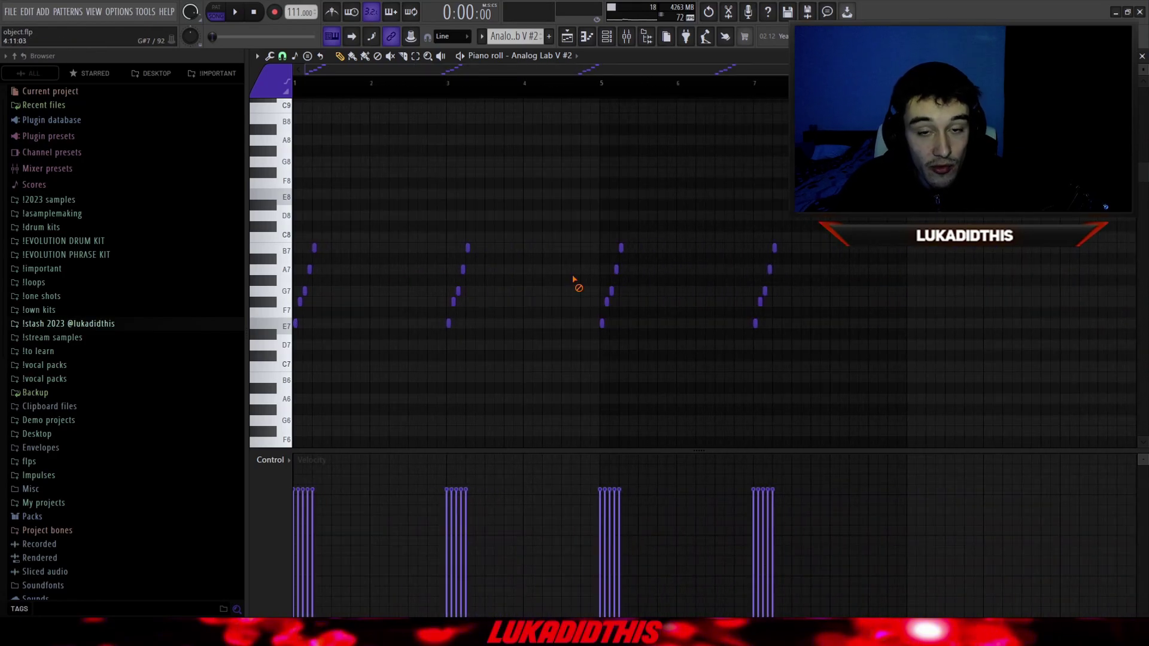
{"action": "key", "text": "F5"}
{"action": "scroll", "coordinate": [493, 182], "scroll_direction": "up", "scroll_amount": 3}
{"action": "double_click", "coordinate": [515, 173]}
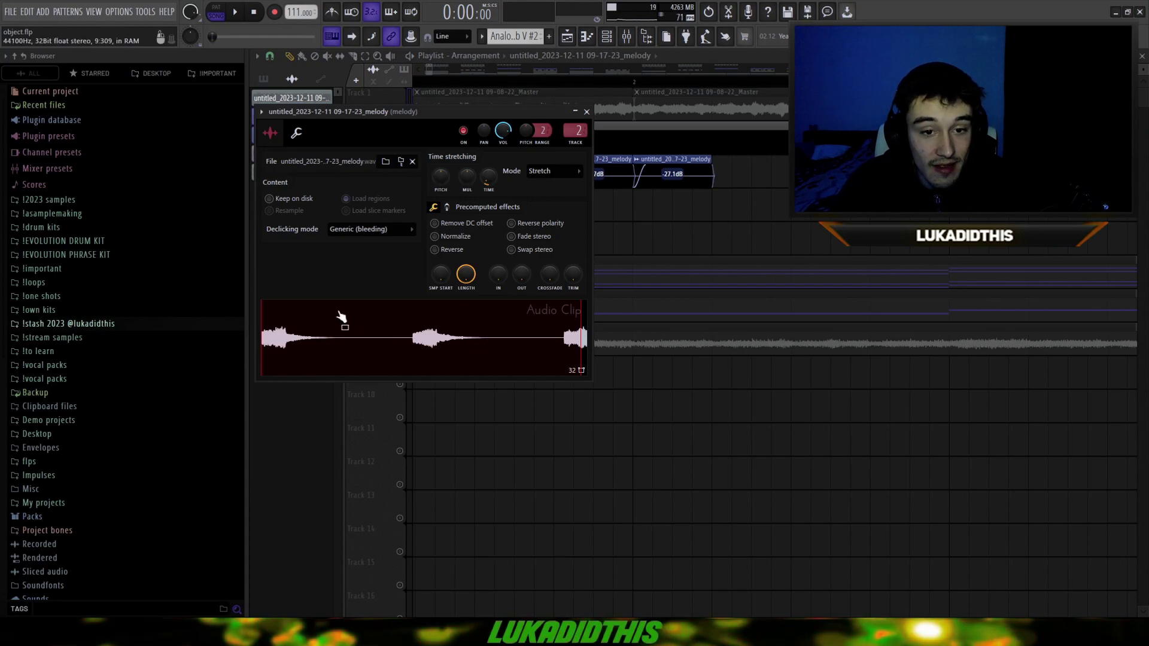
{"action": "key", "text": "Escape"}
Recheck the Analog Lab V #2 notes in the piano roll, and play the arrangement with Tracks 2 and 3.
{"action": "key", "text": "F7"}
{"action": "scroll", "coordinate": [613, 262], "scroll_direction": "down", "scroll_amount": 1}
{"action": "scroll", "coordinate": [335, 285], "scroll_direction": "up", "scroll_amount": 4}
{"action": "scroll", "coordinate": [335, 286], "scroll_direction": "down", "scroll_amount": 3}
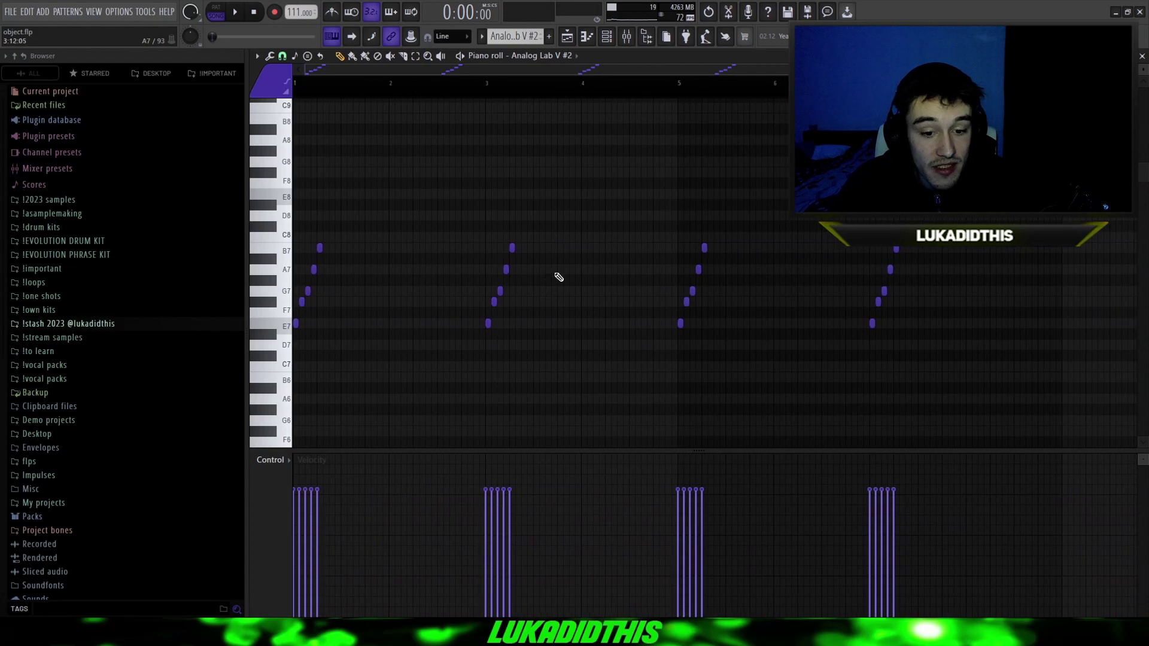
{"action": "scroll", "coordinate": [554, 273], "scroll_direction": "down", "scroll_amount": 2}
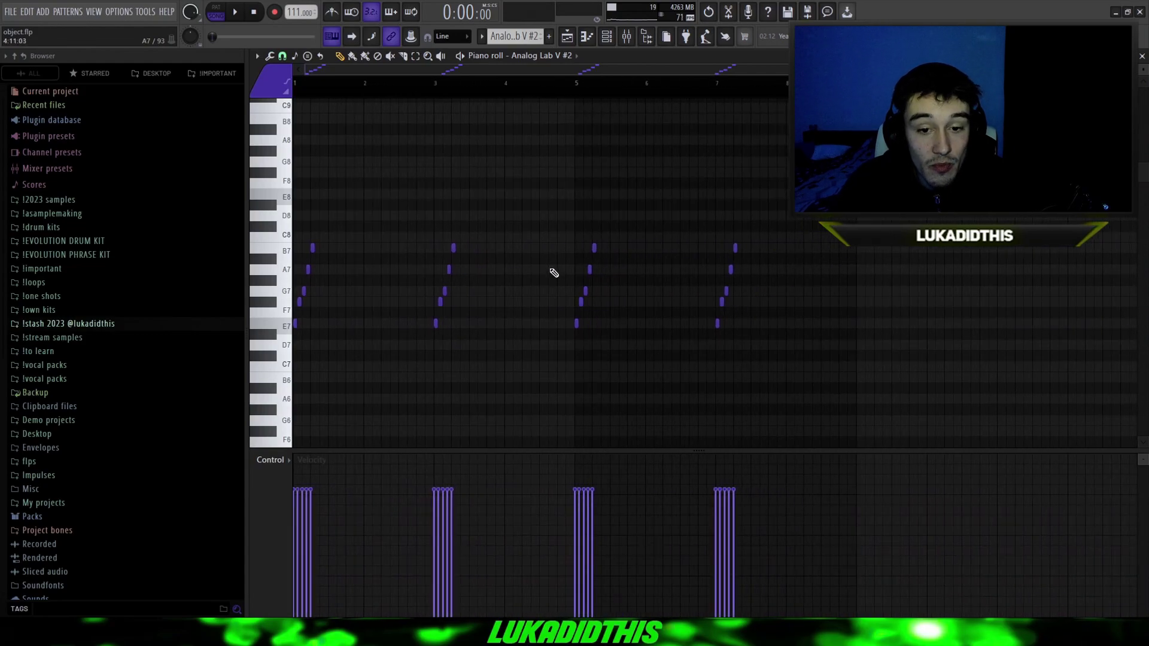
{"action": "left_click", "coordinate": [573, 38]}
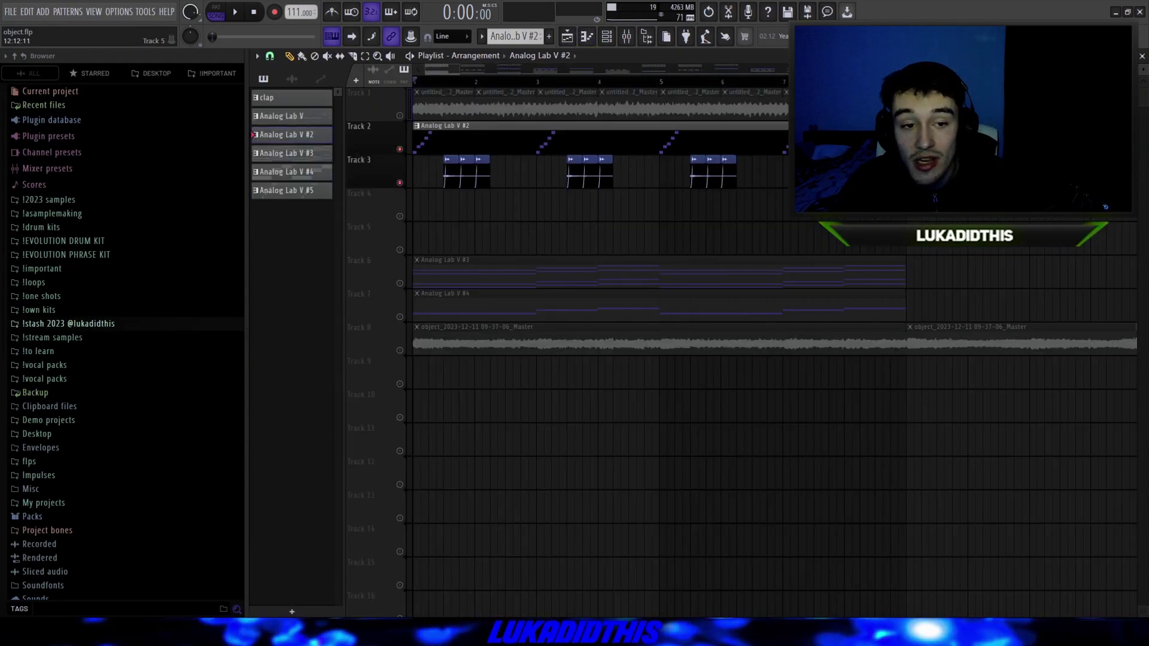
{"action": "key", "text": "space"}
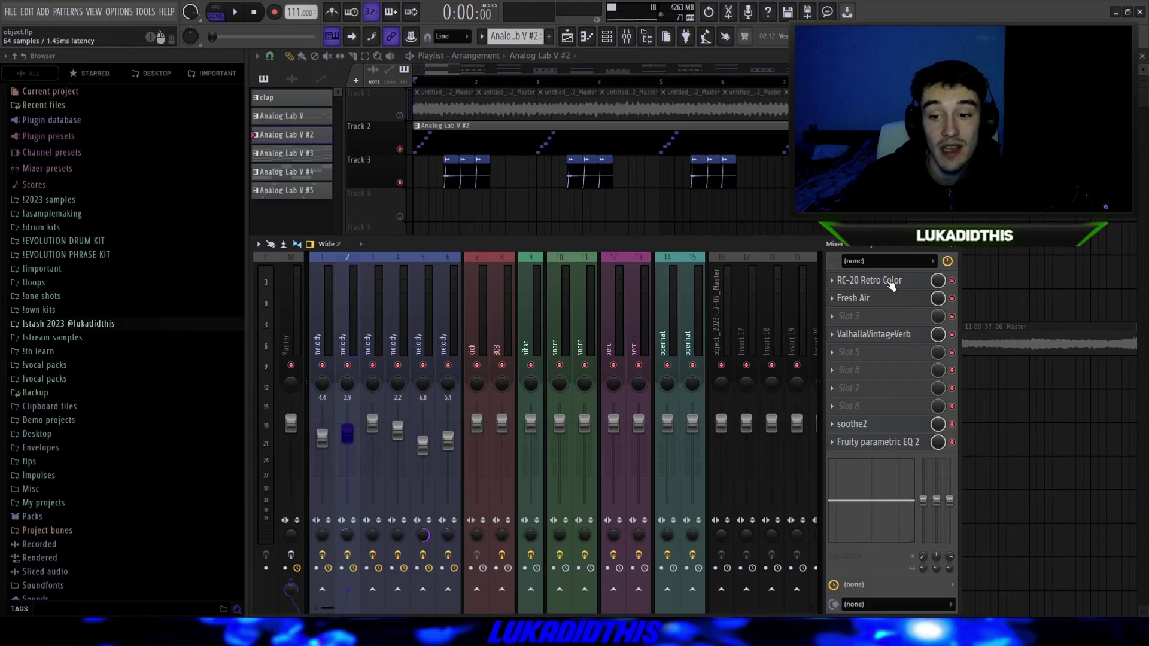
Review the RC-20 Retro Color, Fresh Air, ValhallaVintageVerb and Fruity parametric EQ 2 settings on mixer track 2.
{"action": "left_click", "coordinate": [892, 286]}
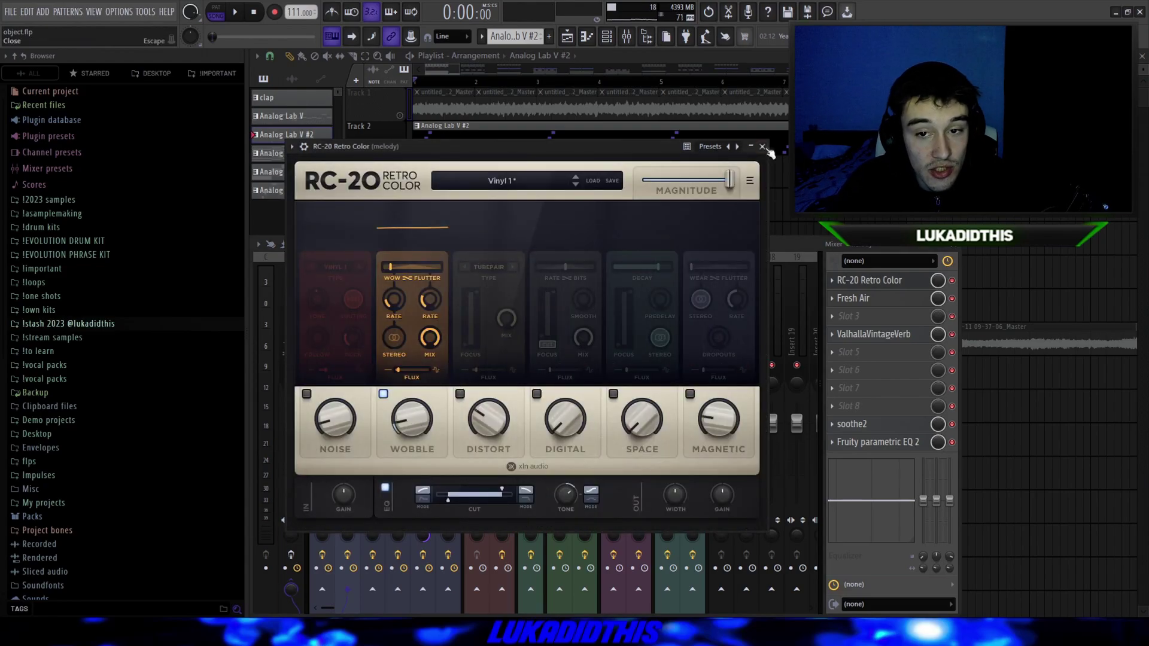
{"action": "left_click", "coordinate": [763, 147]}
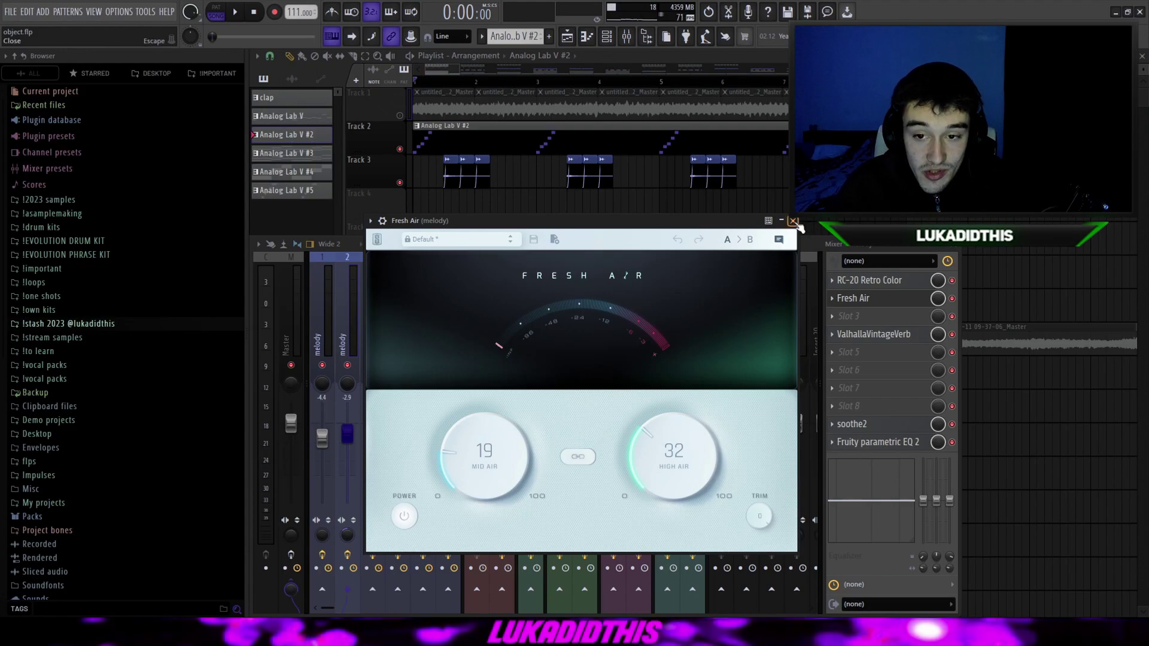
{"action": "left_click", "coordinate": [794, 221]}
{"action": "left_click", "coordinate": [874, 334]}
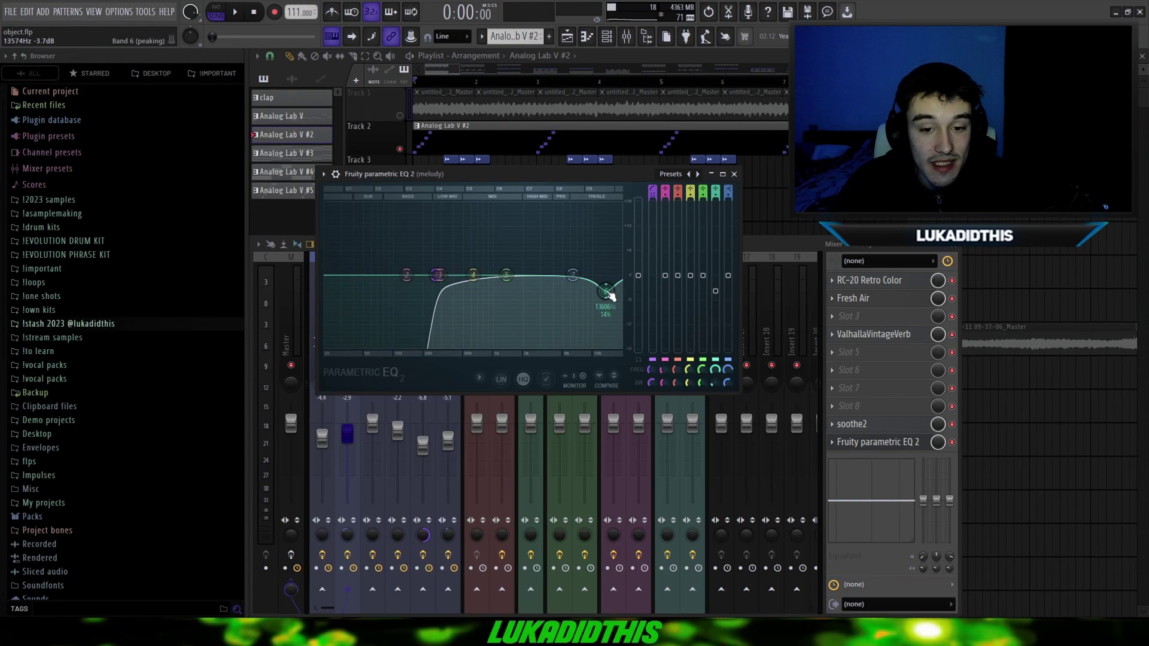
{"action": "left_click", "coordinate": [734, 174]}
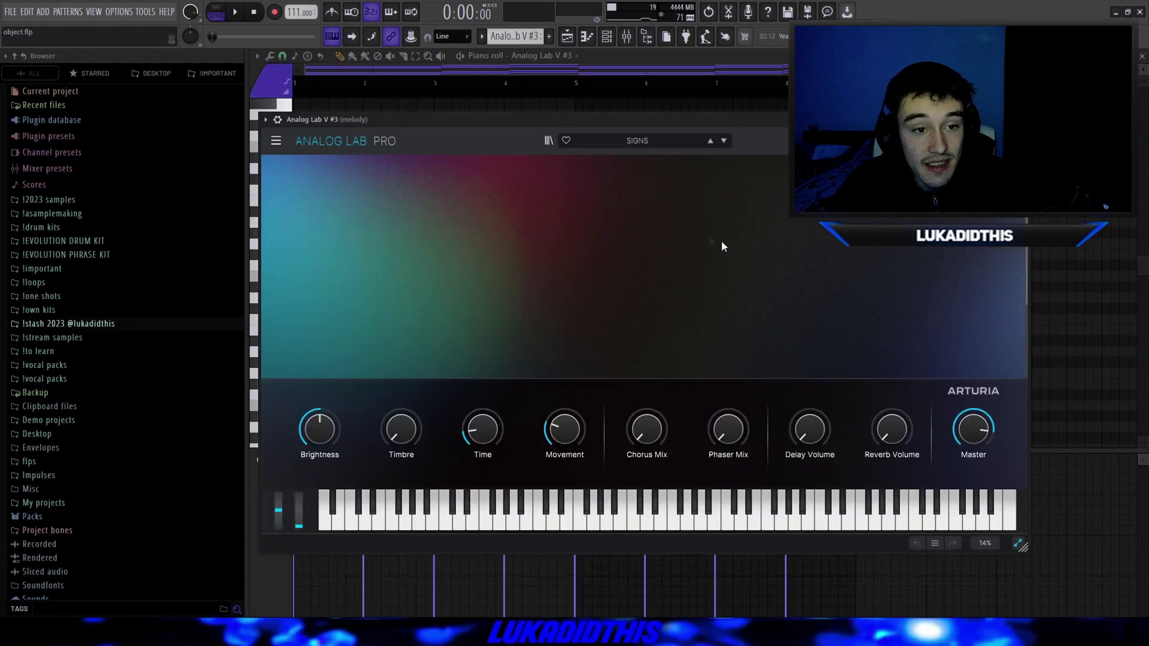
Delete all the upper-octave chord notes, E5 to B5, from the Analog Lab V #3 pattern.
{"action": "key", "text": "Escape"}
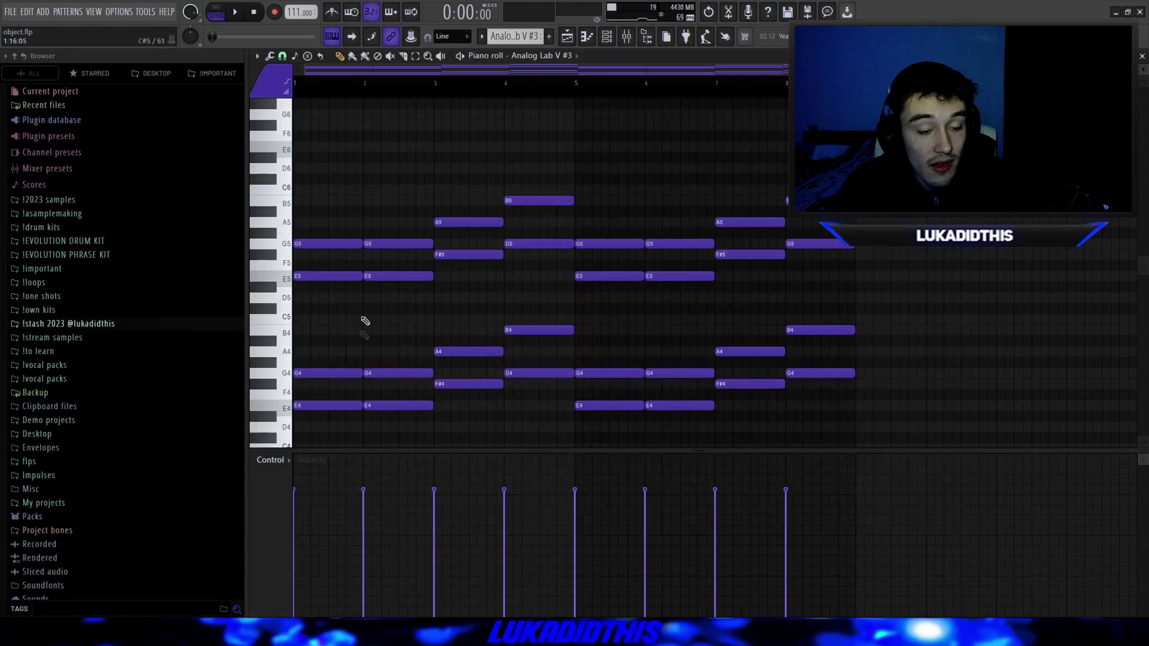
{"action": "scroll", "coordinate": [292, 418], "scroll_direction": "up", "scroll_amount": 2}
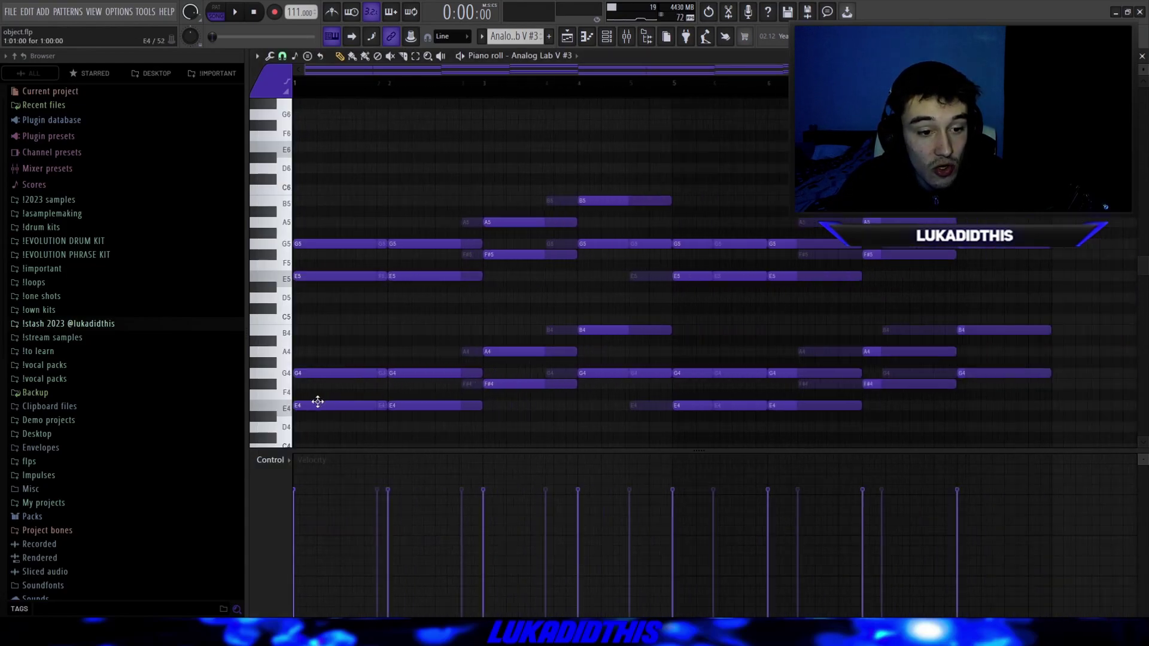
{"action": "scroll", "coordinate": [318, 400], "scroll_direction": "down", "scroll_amount": 2}
{"action": "left_click_drag", "start_coordinate": [886, 299], "coordinate": [297, 165]}
{"action": "key", "text": "Delete"}
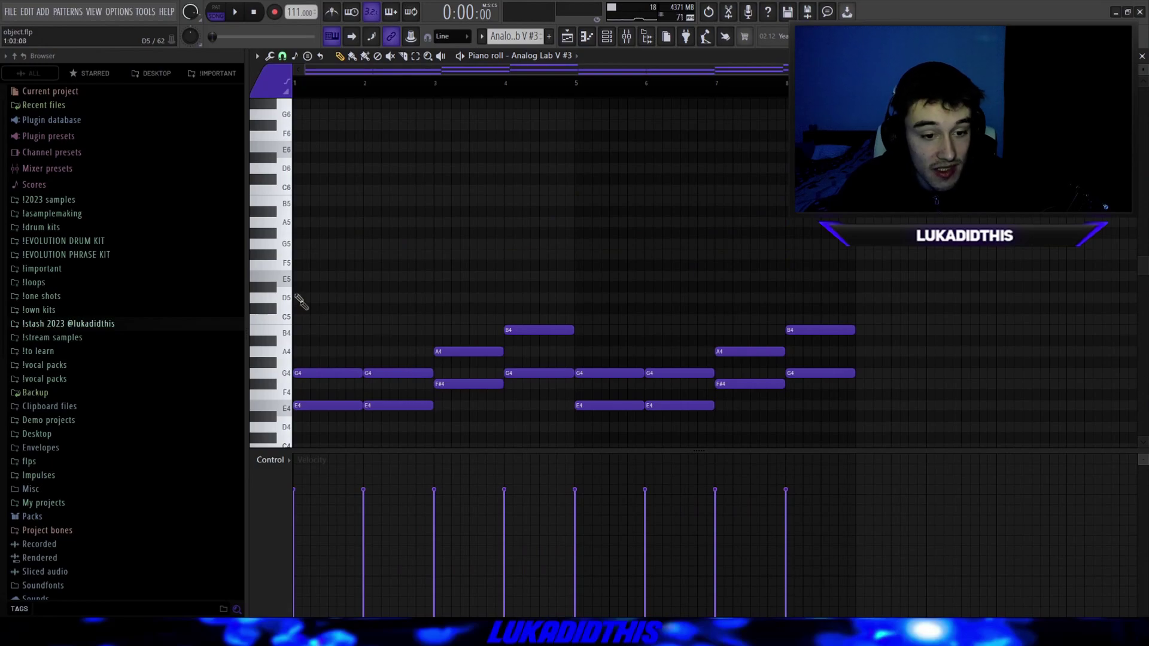
Duplicate all the remaining Analog Lab V #3 chord notes one octave higher and play the pattern.
{"action": "scroll", "coordinate": [318, 317], "scroll_direction": "down", "scroll_amount": 2}
{"action": "key", "text": "ctrl+a"}
{"action": "left_click_drag", "start_coordinate": [321, 343], "coordinate": [327, 213]}
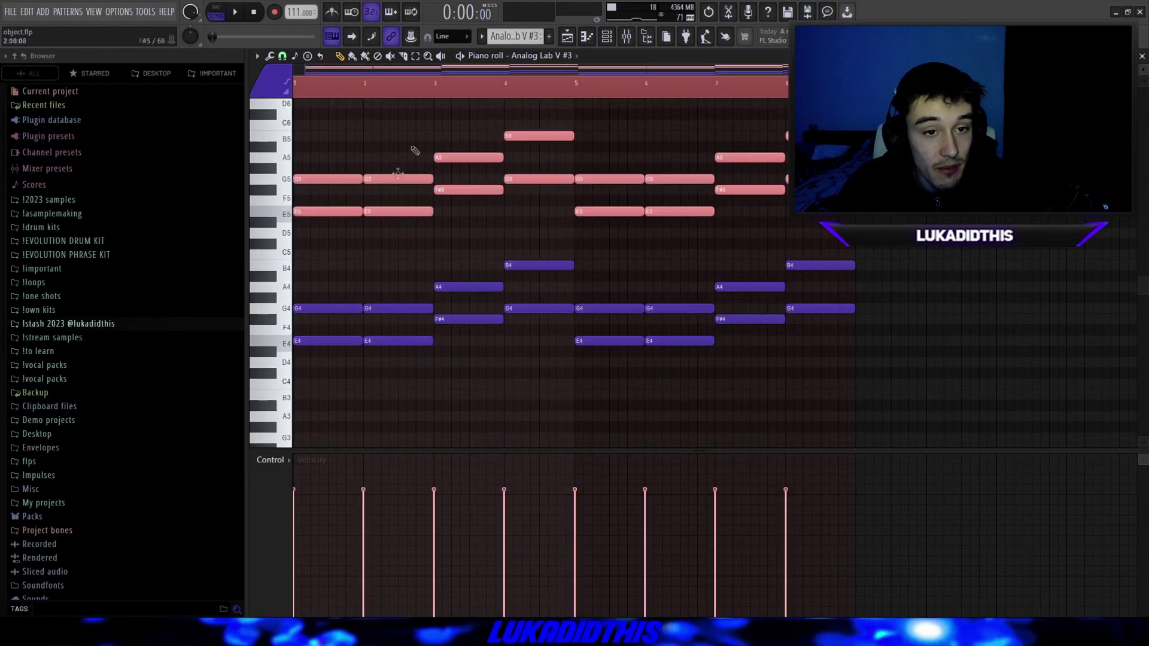
{"action": "left_click", "coordinate": [439, 128], "text": "ctrl"}
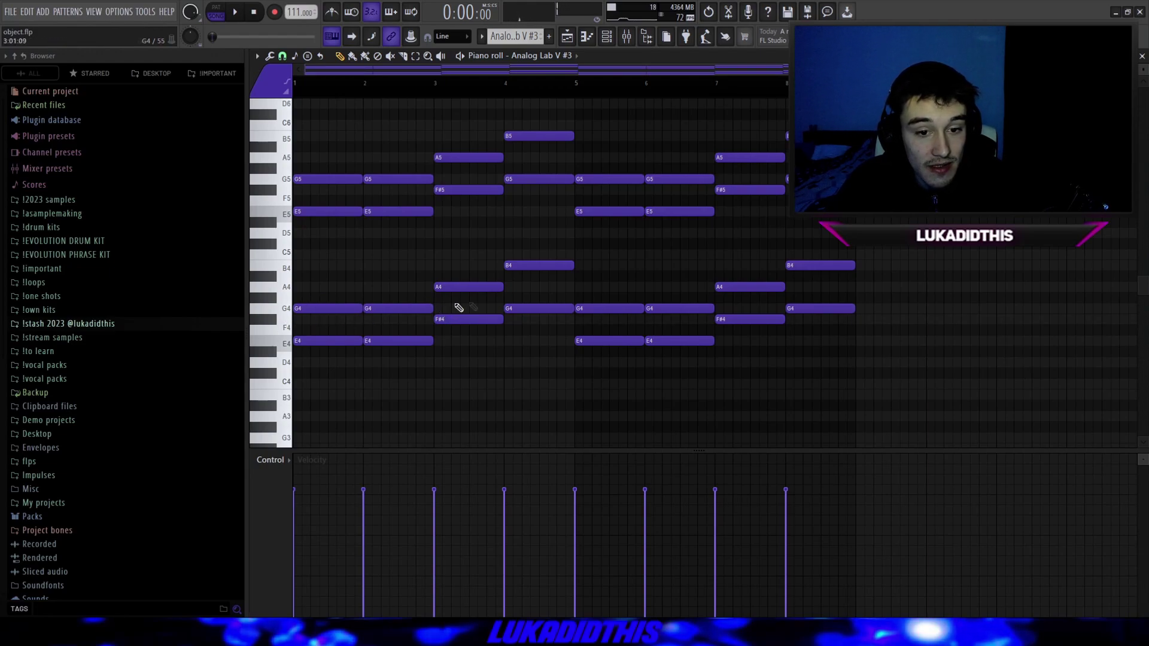
{"action": "scroll", "coordinate": [521, 331], "scroll_direction": "up", "scroll_amount": 3}
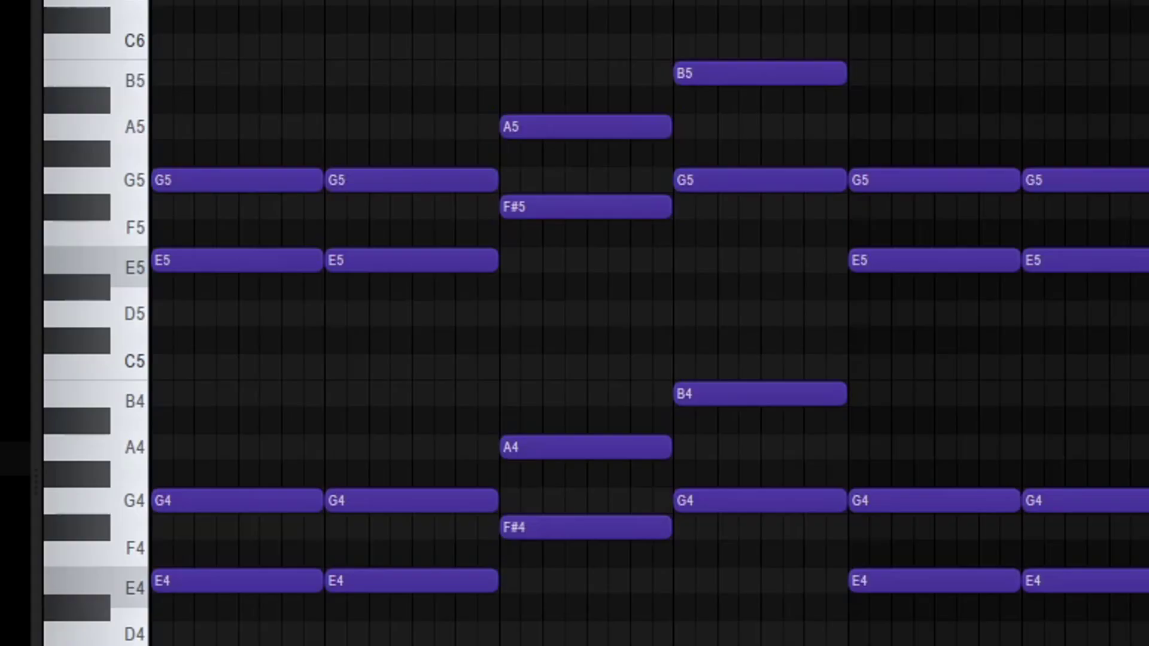
{"action": "key", "text": "space"}
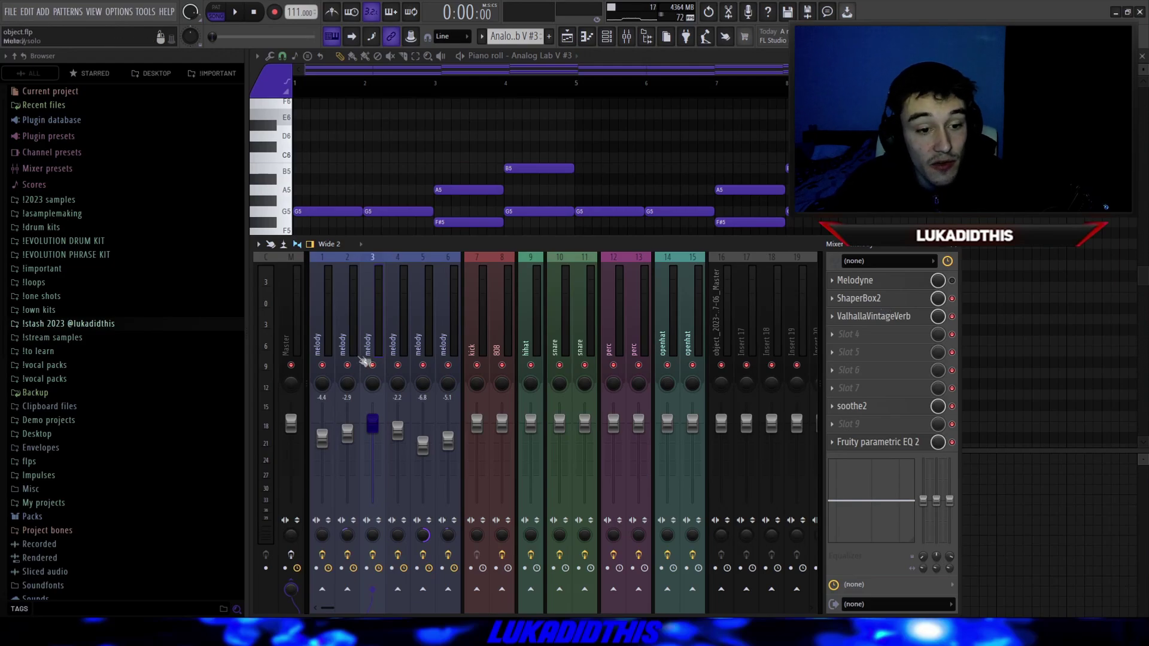
Inspect the channel settings of the SLS_BACS_123_vocal_group_female_soul_jesais_Dmin vocal clip on playlist Track 5.
{"action": "key", "text": "F9"}
{"action": "key", "text": "F5"}
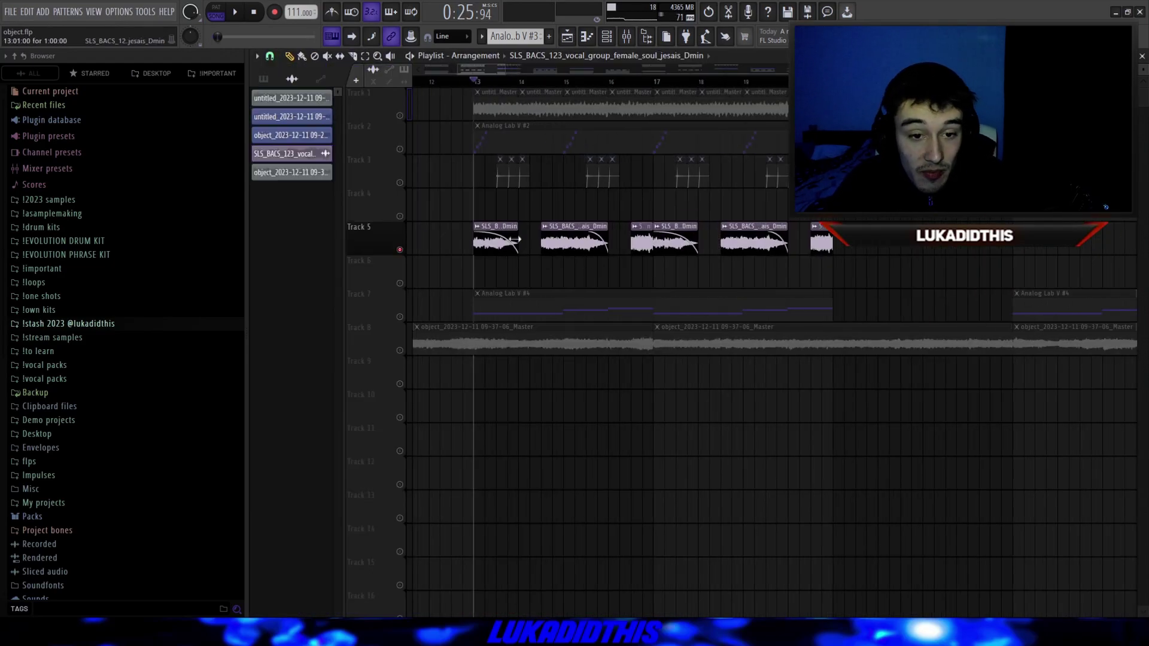
{"action": "scroll", "coordinate": [501, 255], "scroll_direction": "up", "scroll_amount": 3}
{"action": "double_click", "coordinate": [496, 242]}
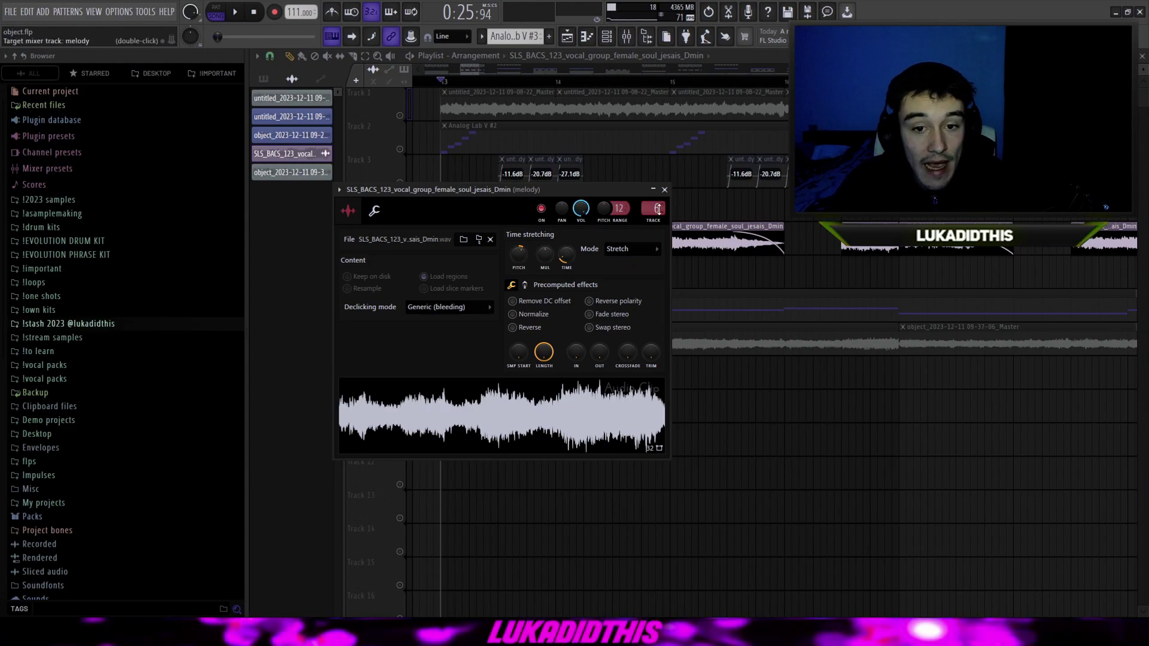
{"action": "left_click", "coordinate": [664, 189]}
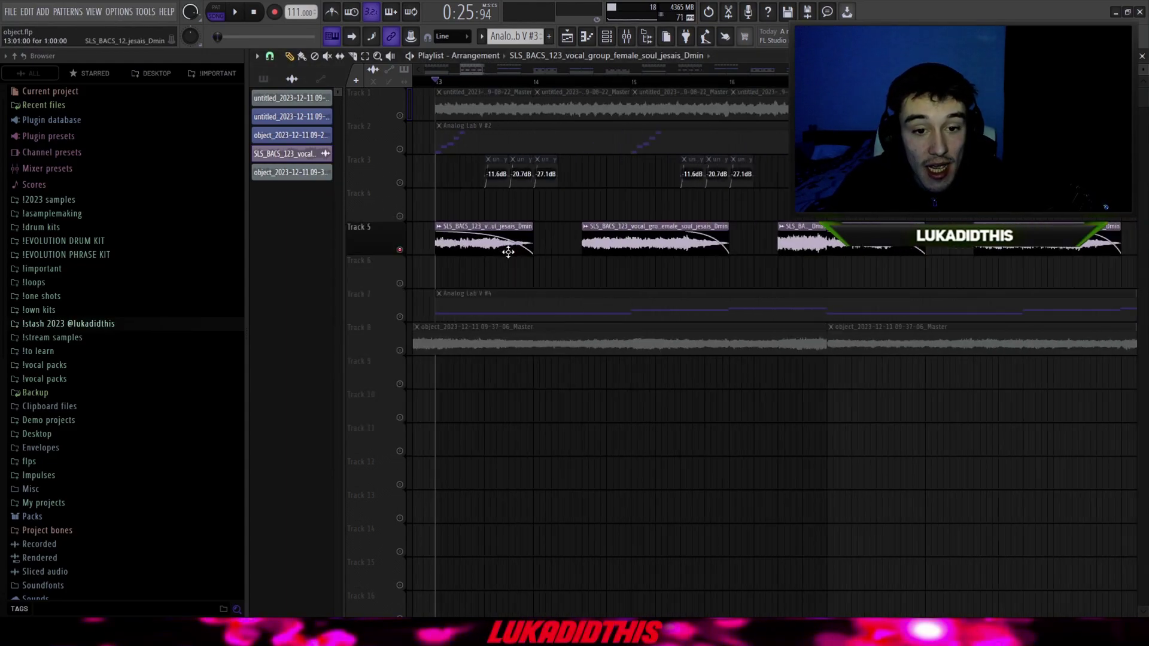
Place the unchopped SLS_BACS_123 vocal clip on Track 6 at bar 13 and extend it to about eight bars.
{"action": "left_click", "coordinate": [474, 281]}
{"action": "left_click_drag", "start_coordinate": [535, 264], "coordinate": [1109, 259]}
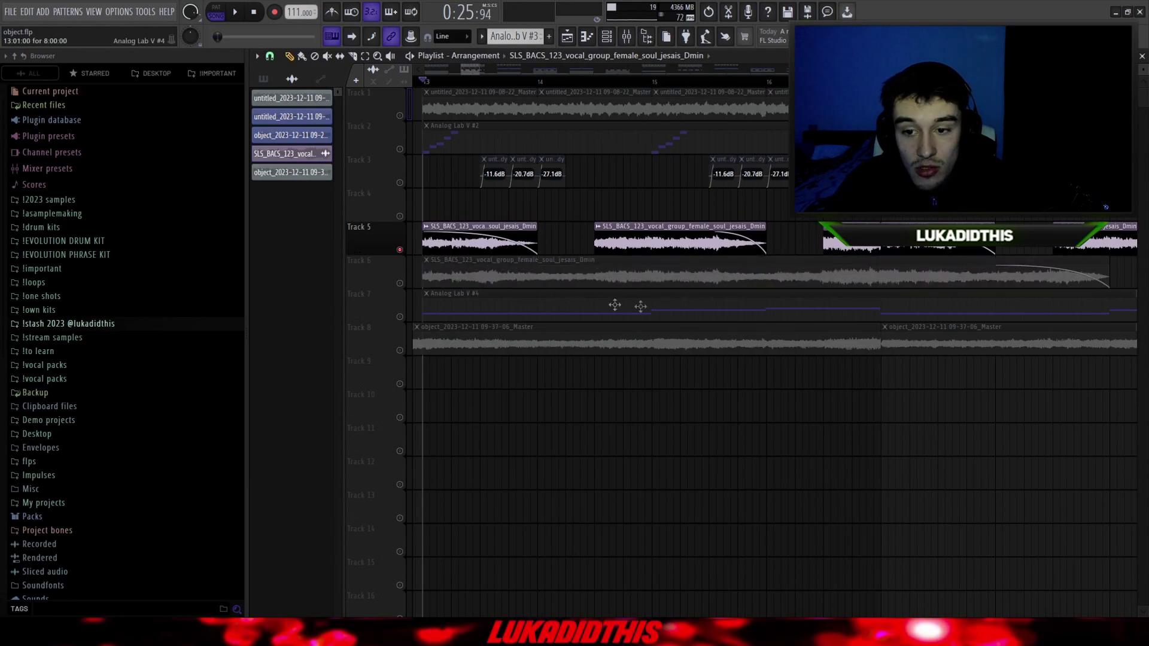
{"action": "scroll", "coordinate": [614, 304], "scroll_direction": "down", "scroll_amount": 4}
{"action": "scroll", "coordinate": [579, 252], "scroll_direction": "up", "scroll_amount": 4}
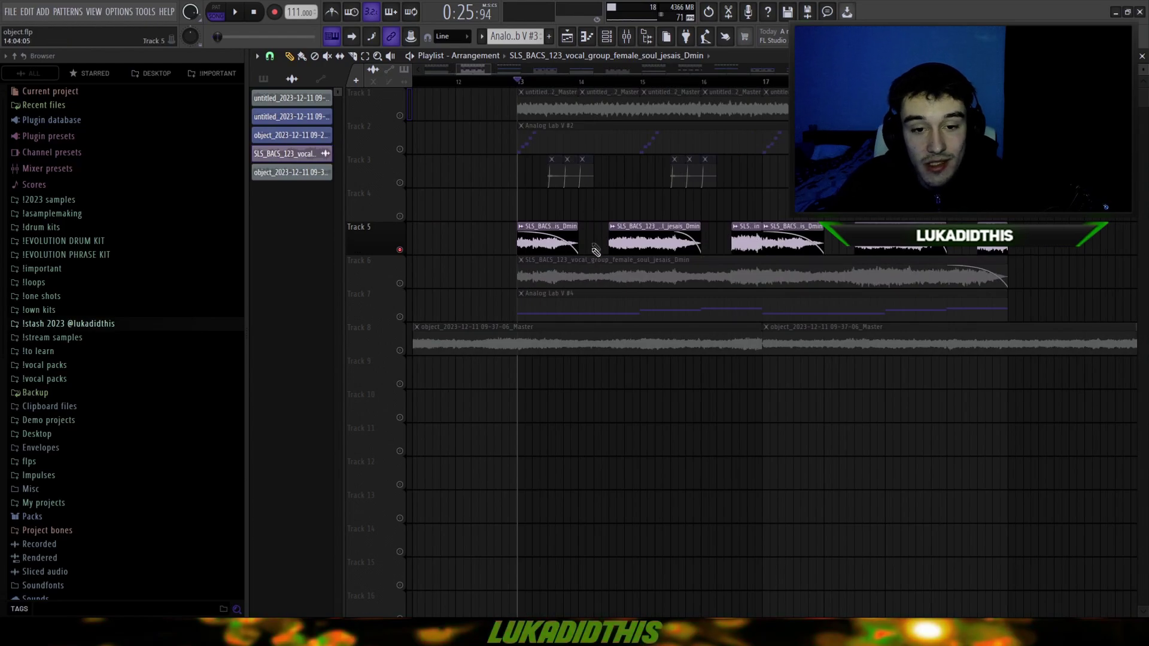
Delete the unchopped SLS_BACS_123 vocal clip from playlist Track 6, keeping the chopped clips on Track 5.
{"action": "right_click", "coordinate": [601, 275]}
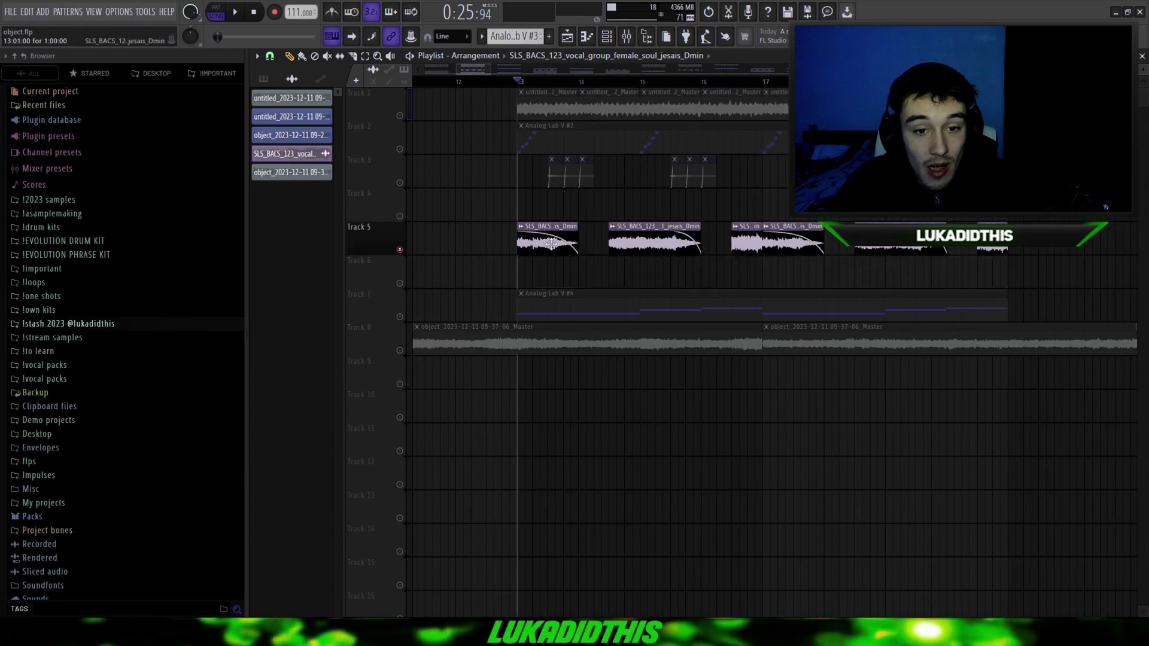
{"action": "scroll", "coordinate": [552, 243], "scroll_direction": "up", "scroll_amount": 2}
{"action": "scroll", "coordinate": [641, 256], "scroll_direction": "up", "scroll_amount": 2}
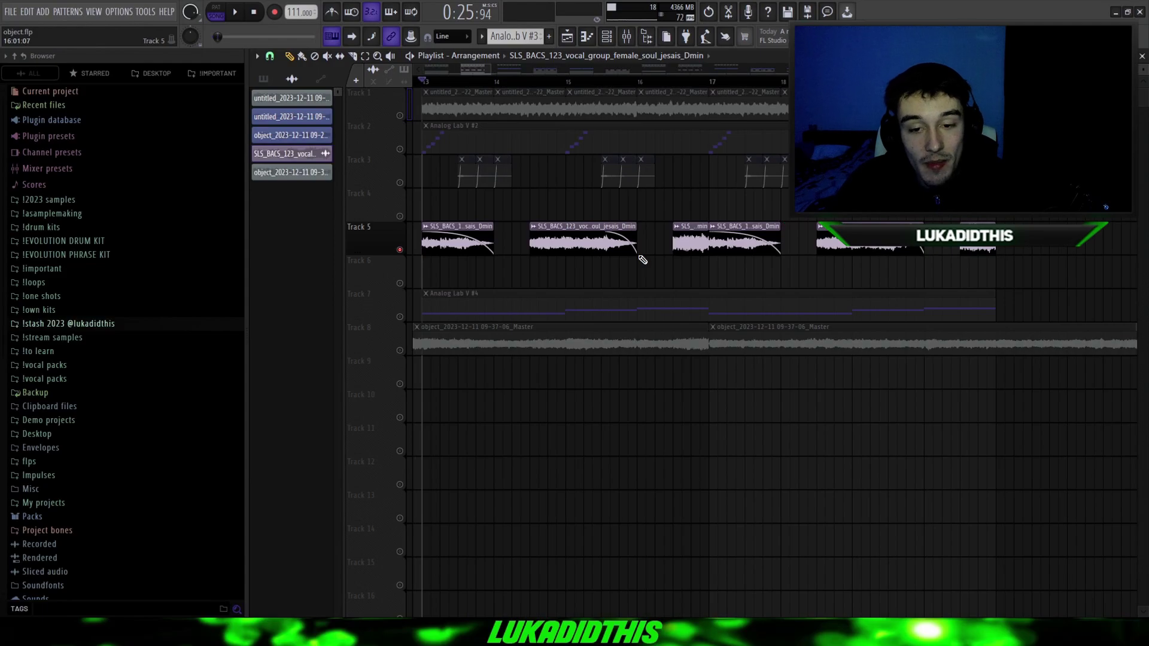
{"action": "scroll", "coordinate": [635, 269], "scroll_direction": "down", "scroll_amount": 5}
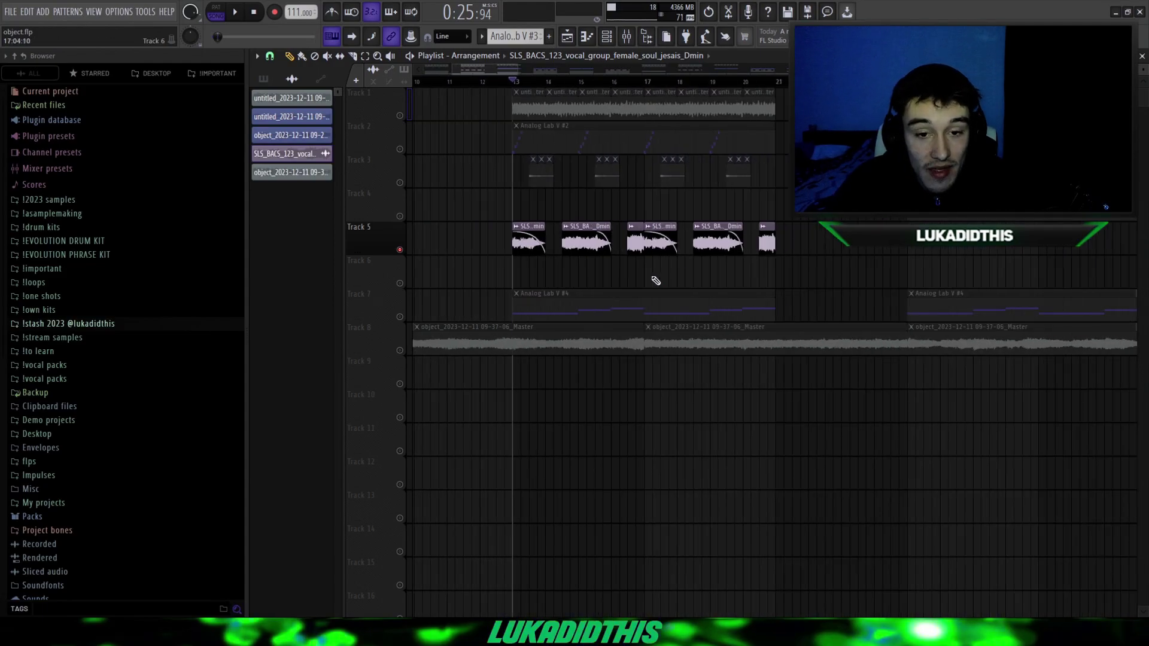
{"action": "scroll", "coordinate": [657, 280], "scroll_direction": "up", "scroll_amount": 2}
{"action": "scroll", "coordinate": [546, 267], "scroll_direction": "up", "scroll_amount": 2}
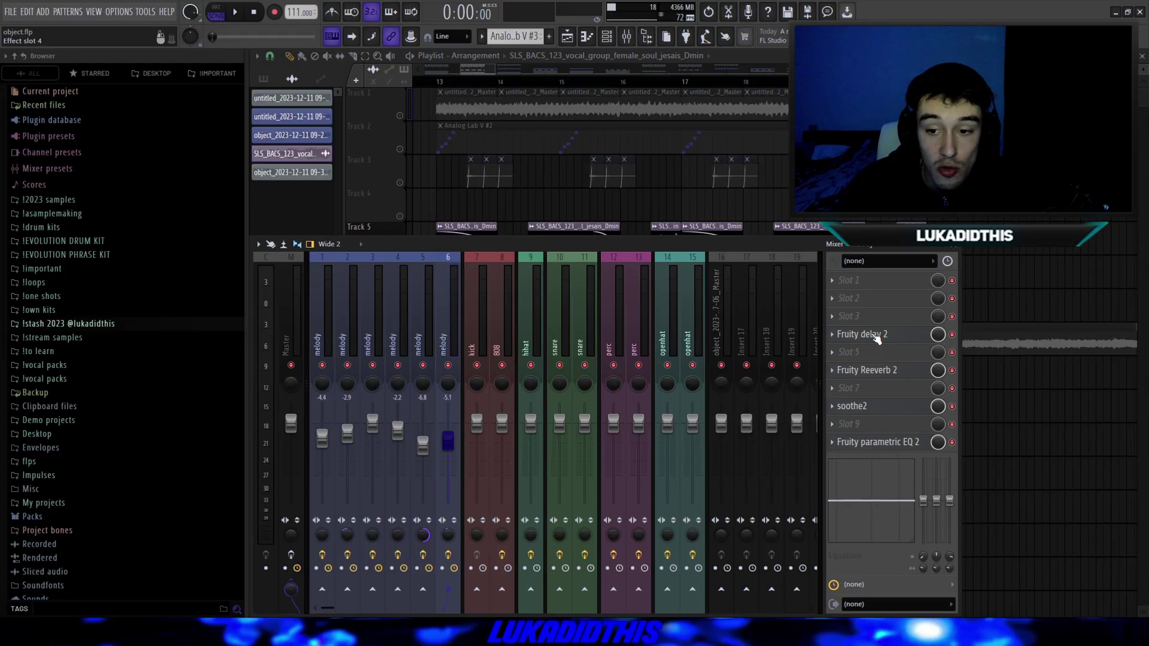
Inspect the Fruity delay 2, Fruity Reeverb 2, soothe2 and Fruity parametric EQ 2 settings on melody mixer track 6.
{"action": "left_click", "coordinate": [878, 339]}
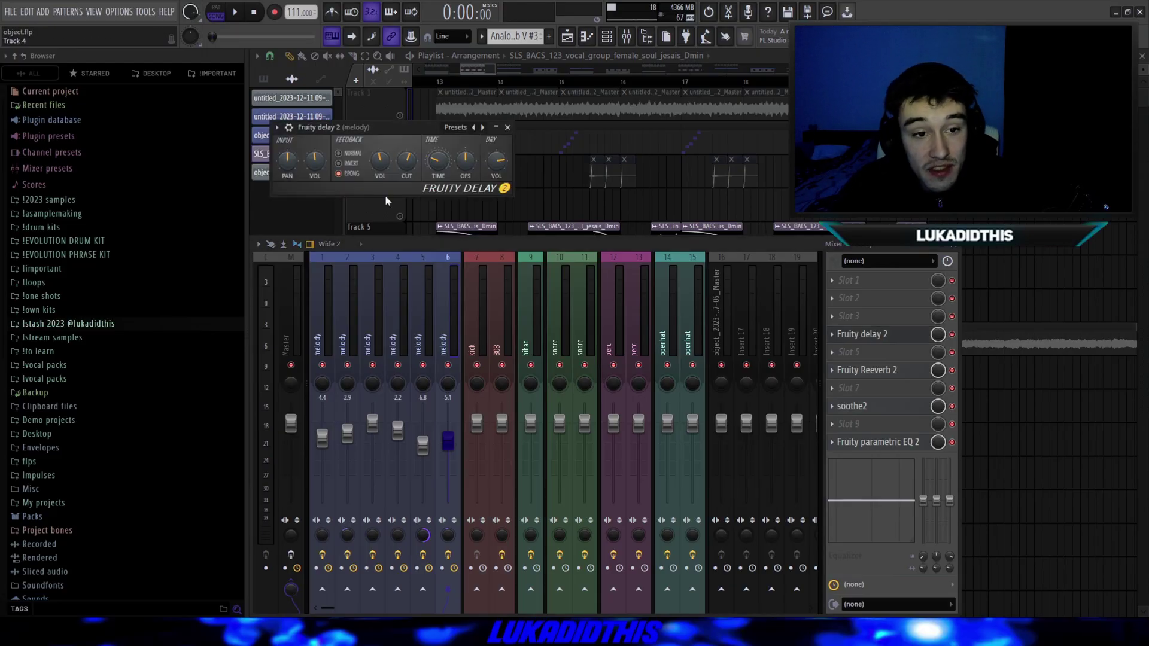
{"action": "left_click", "coordinate": [509, 128]}
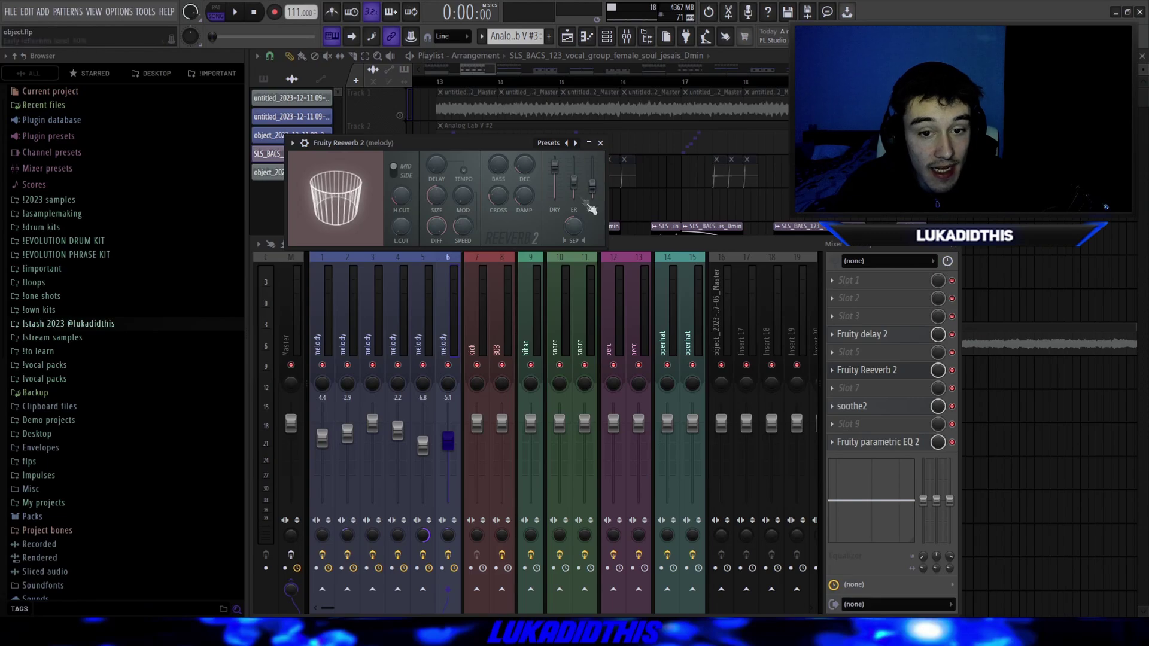
{"action": "left_click", "coordinate": [600, 143]}
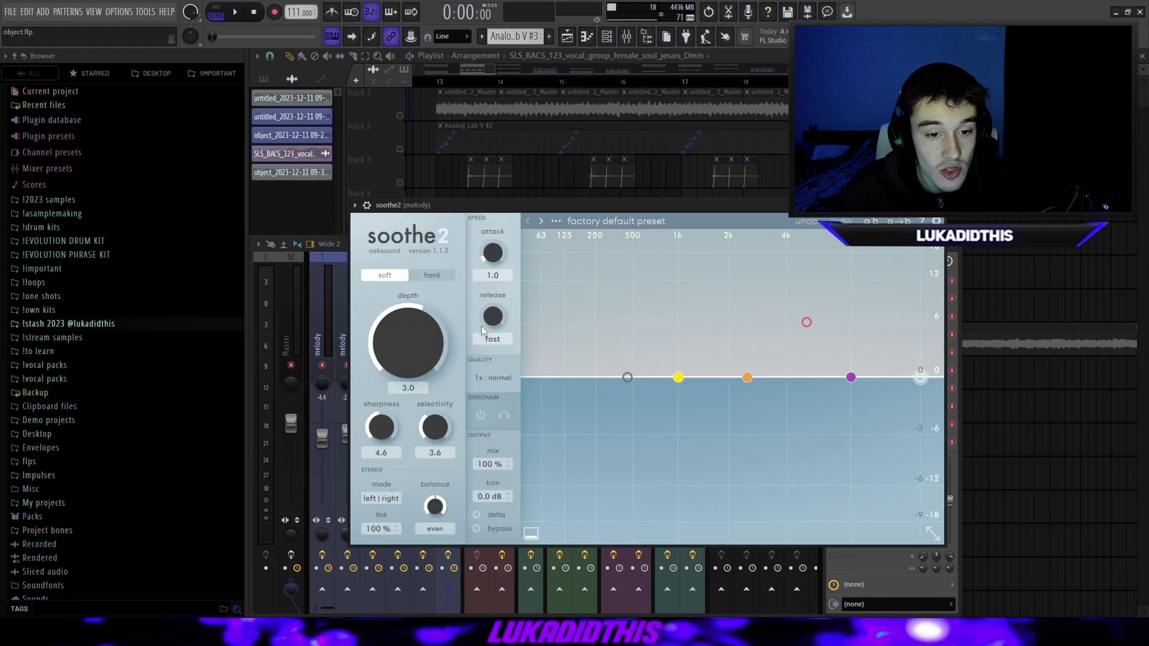
{"action": "left_click", "coordinate": [806, 324]}
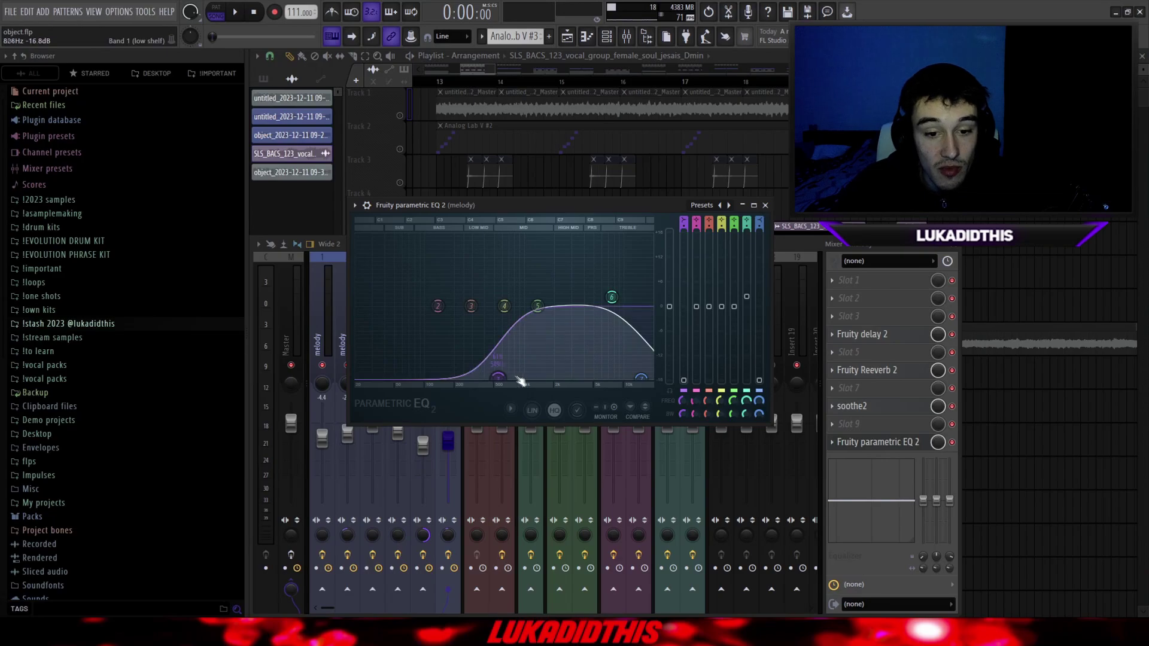
{"action": "left_click", "coordinate": [765, 206]}
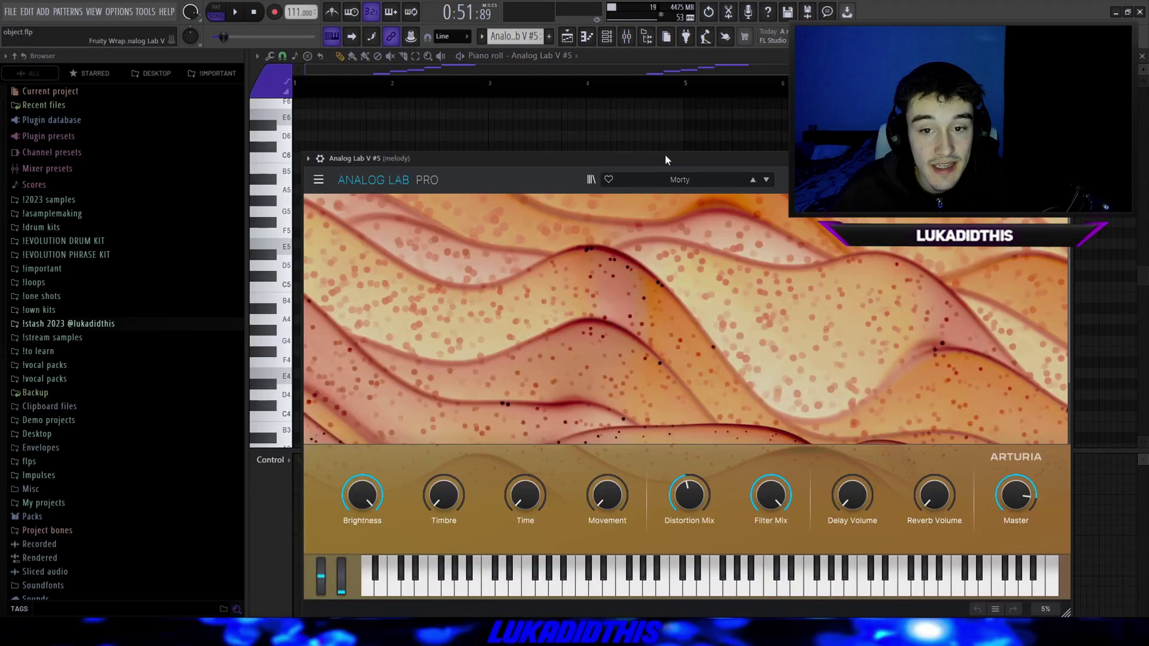
Play the Analog Lab V #5 pattern with its Morty preset and inspect ValhallaVintageVerb on melody mixer track 4.
{"action": "left_click_drag", "start_coordinate": [665, 160], "coordinate": [653, 116]}
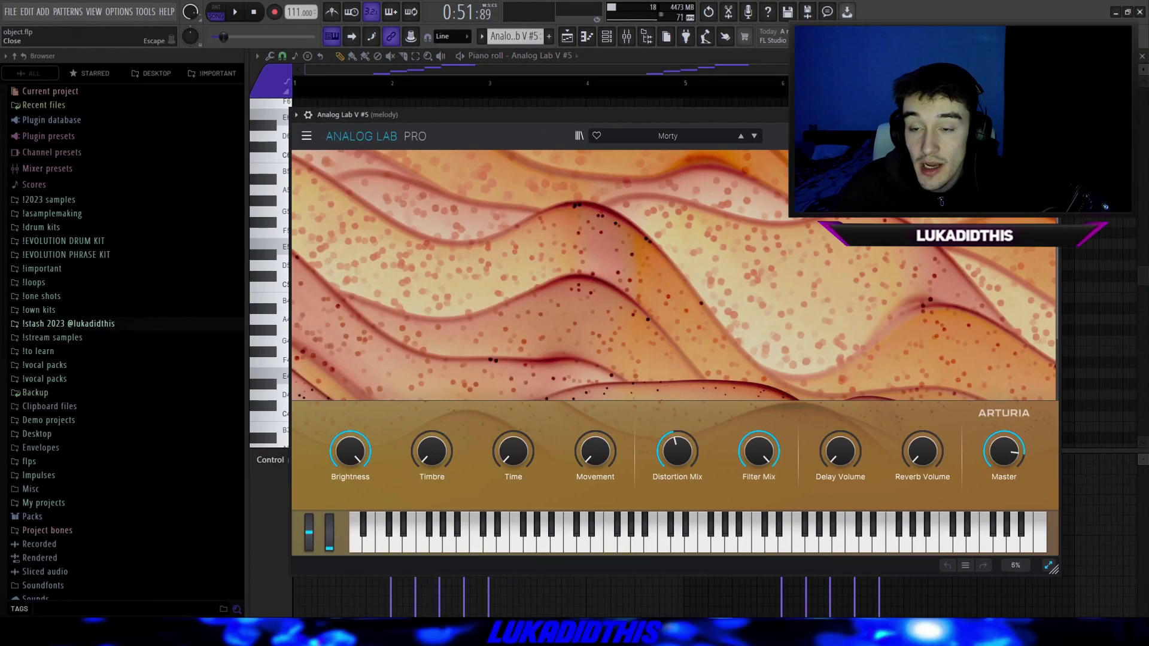
{"action": "key", "text": "Escape"}
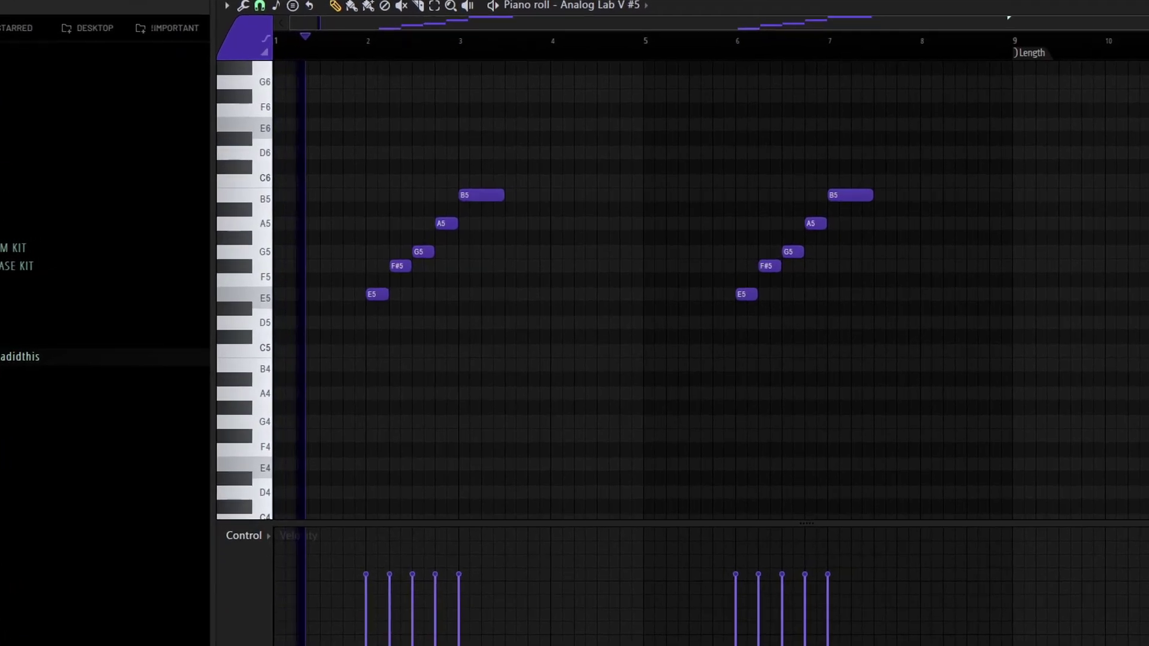
{"action": "key", "text": "space"}
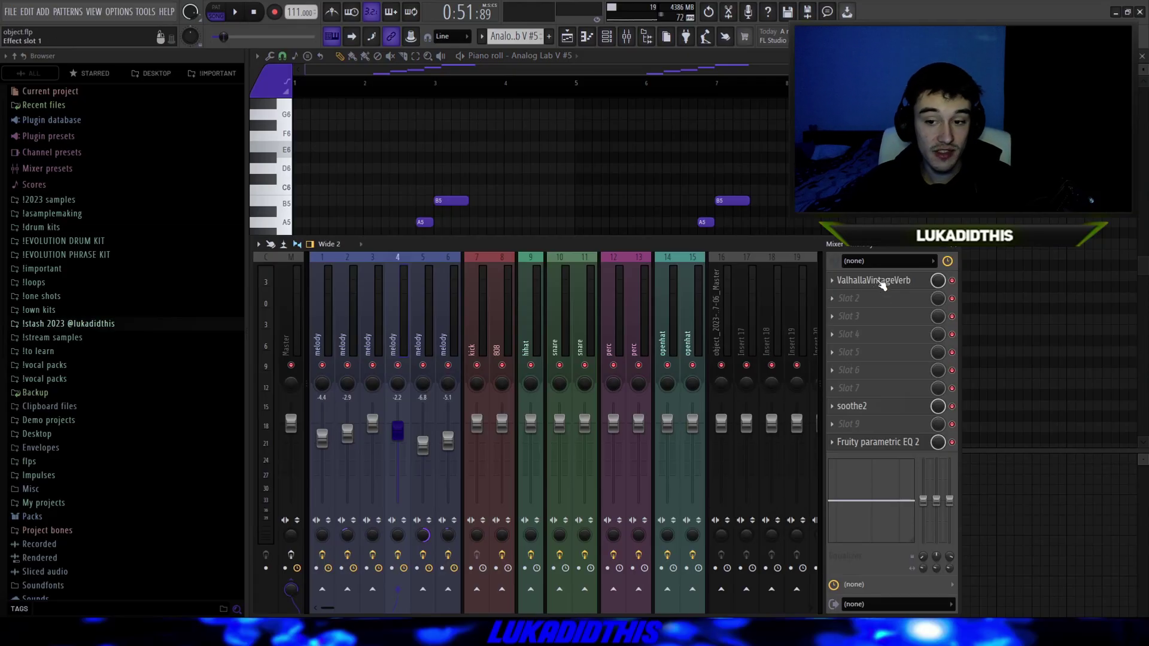
{"action": "left_click", "coordinate": [883, 279]}
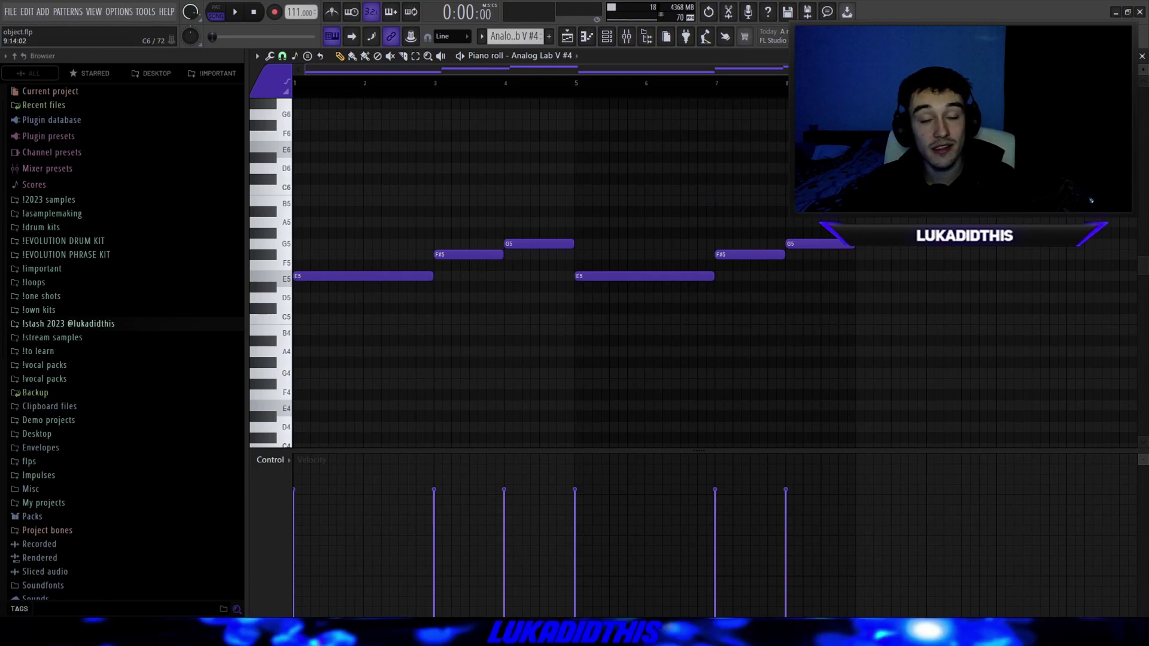
Play the Analog Lab V #4 pattern and inspect the effects on melody mixer track 5, from soothe2 to Fruity parametric EQ 2.
{"action": "key", "text": "space"}
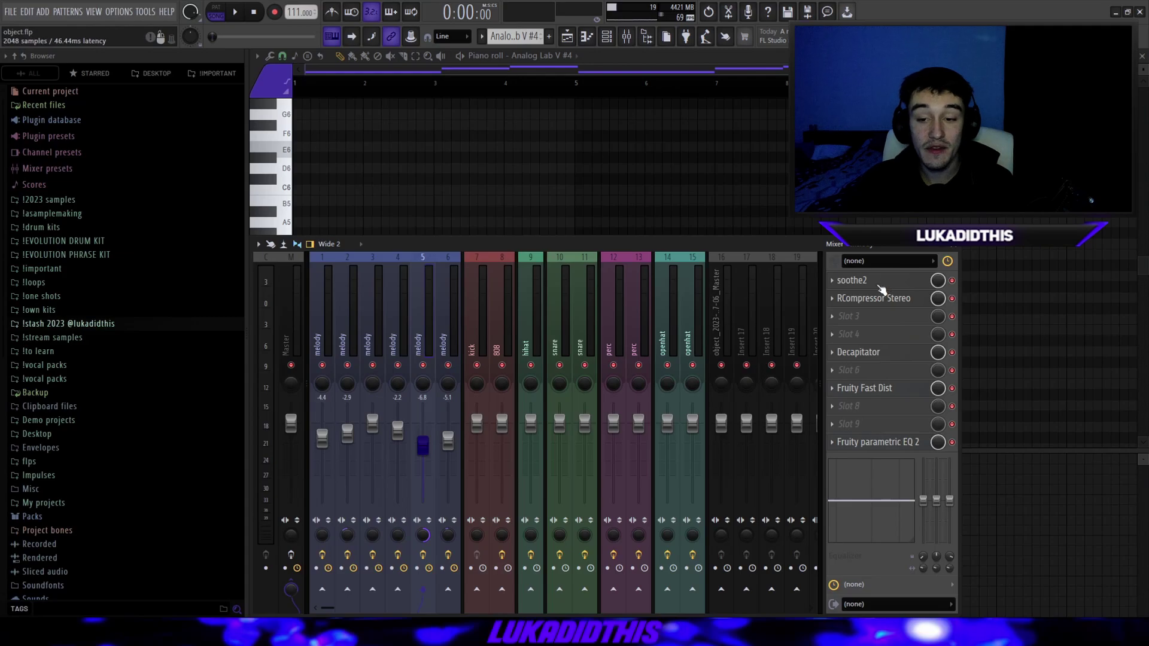
{"action": "left_click", "coordinate": [868, 281]}
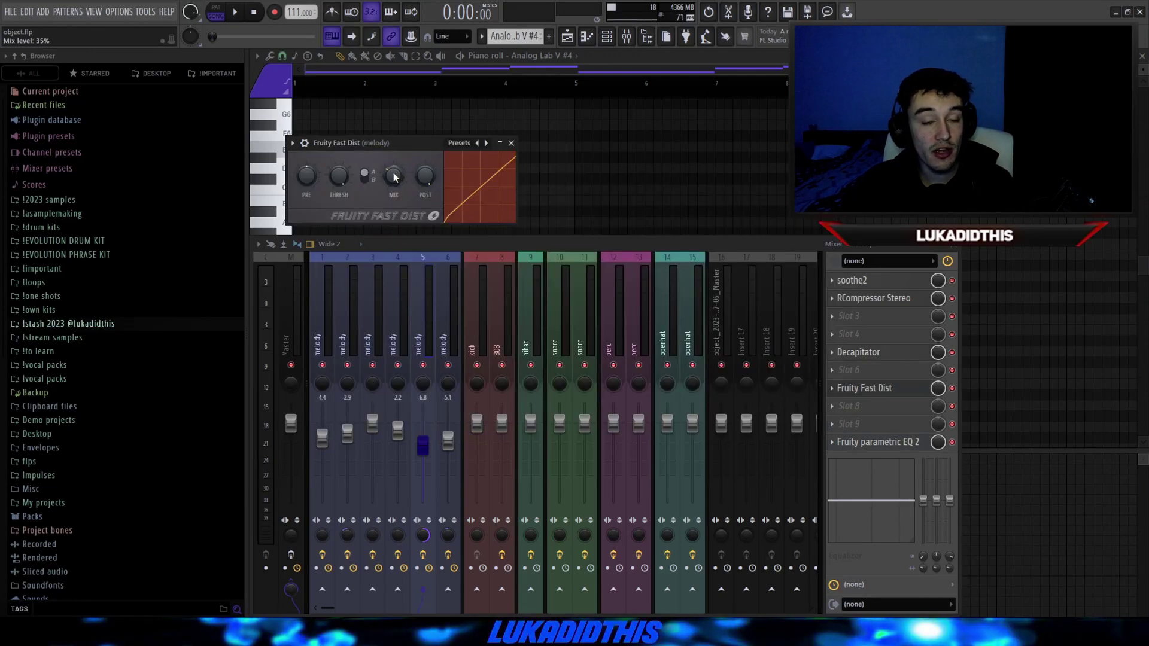
{"action": "left_click_drag", "start_coordinate": [413, 148], "coordinate": [447, 161]}
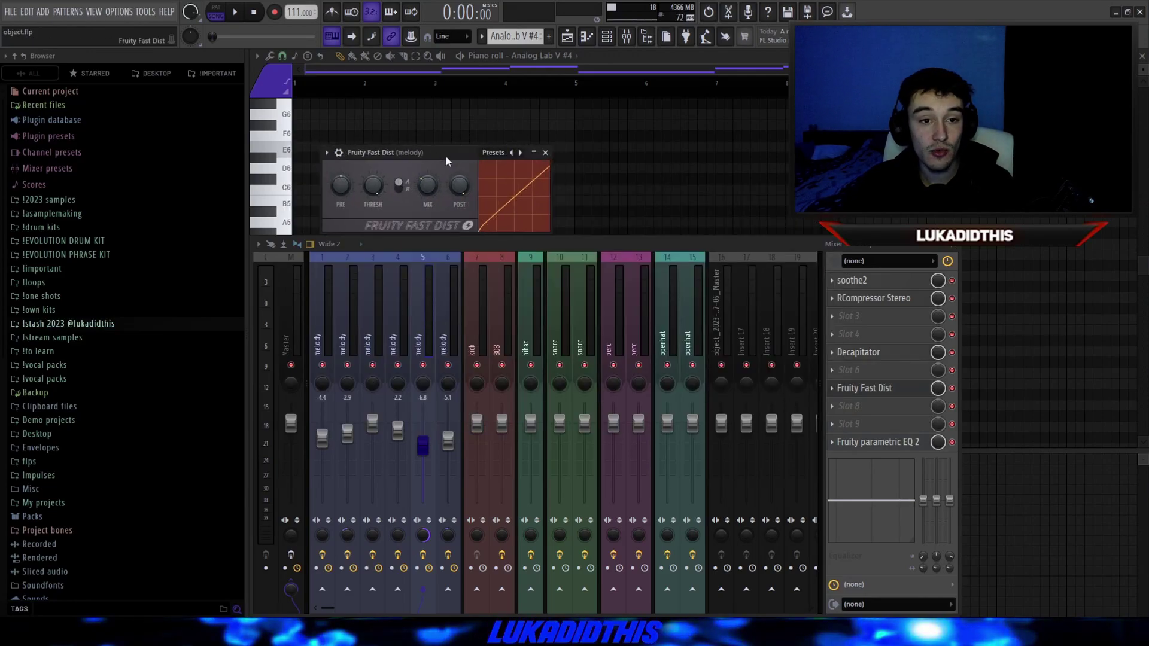
{"action": "left_click", "coordinate": [546, 152]}
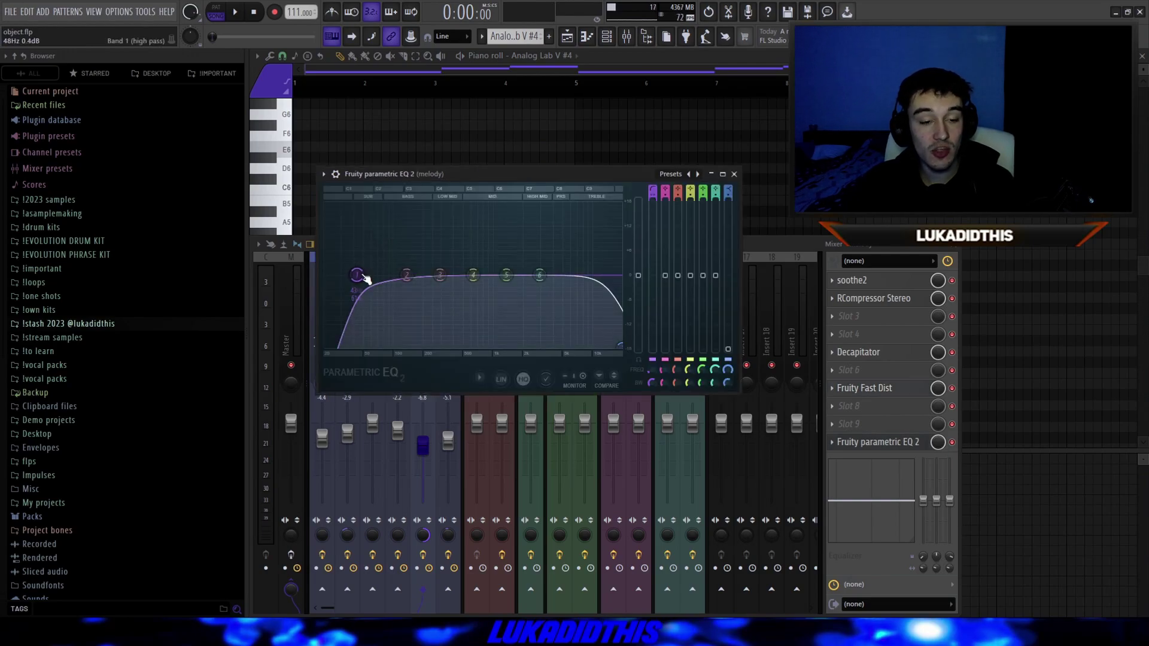
{"action": "left_click", "coordinate": [734, 173]}
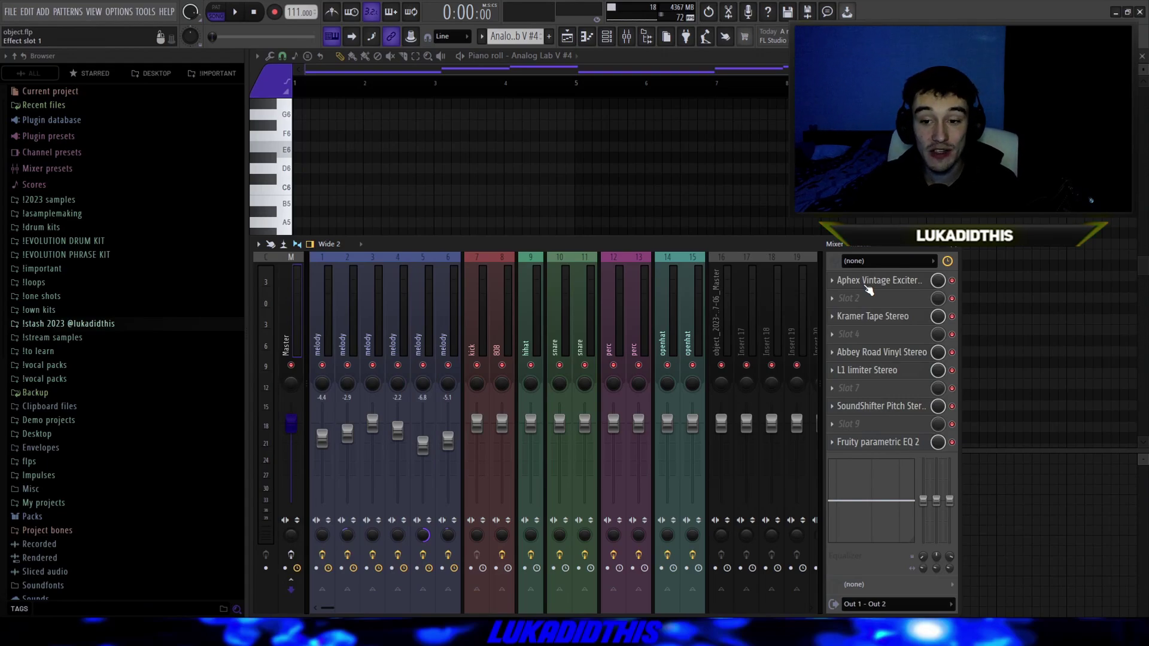
Inspect the Master effects one by one, from Aphex Vintage Exciter to Fruity parametric EQ 2, and close the mixer.
{"action": "left_click", "coordinate": [866, 285]}
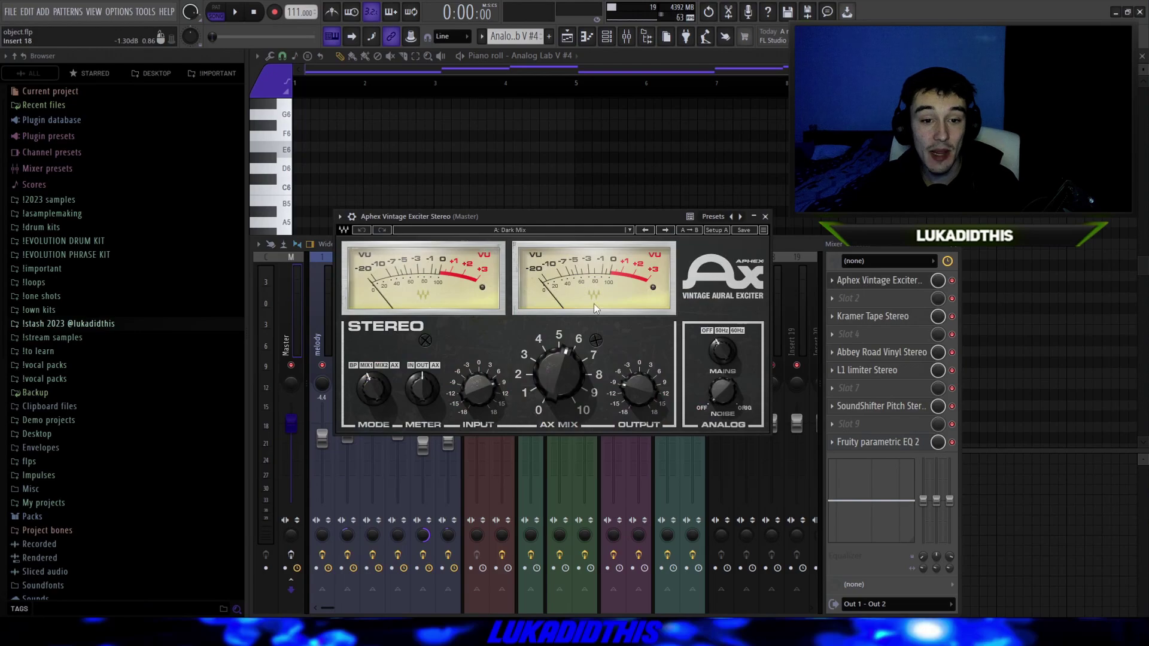
{"action": "left_click", "coordinate": [766, 217]}
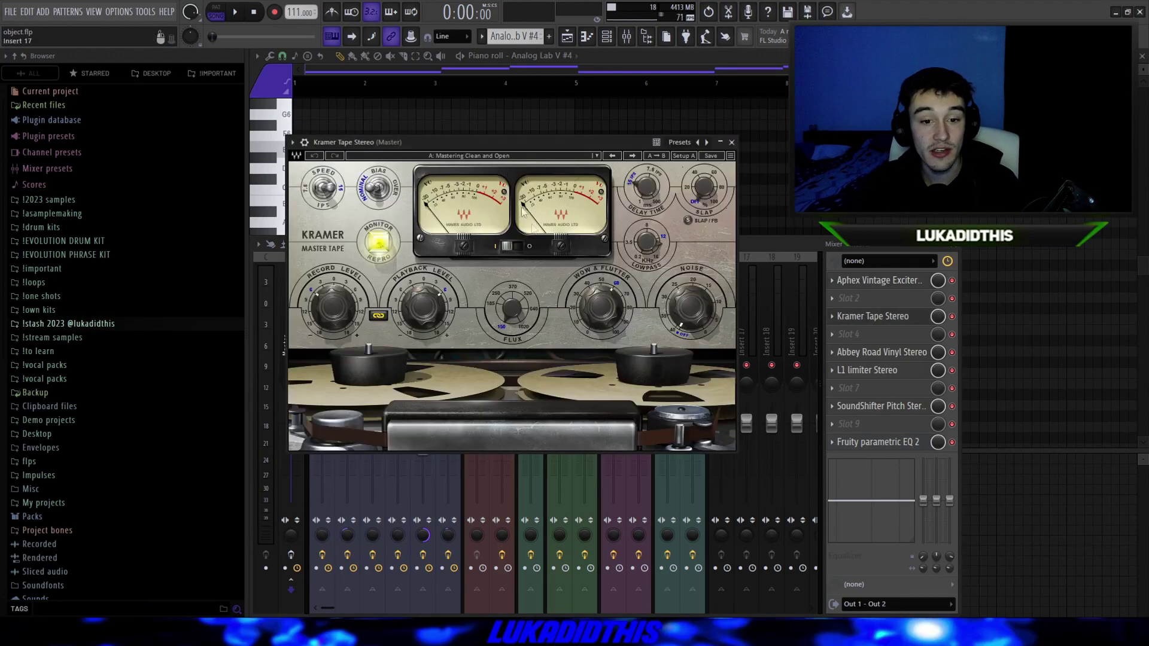
{"action": "left_click", "coordinate": [733, 143]}
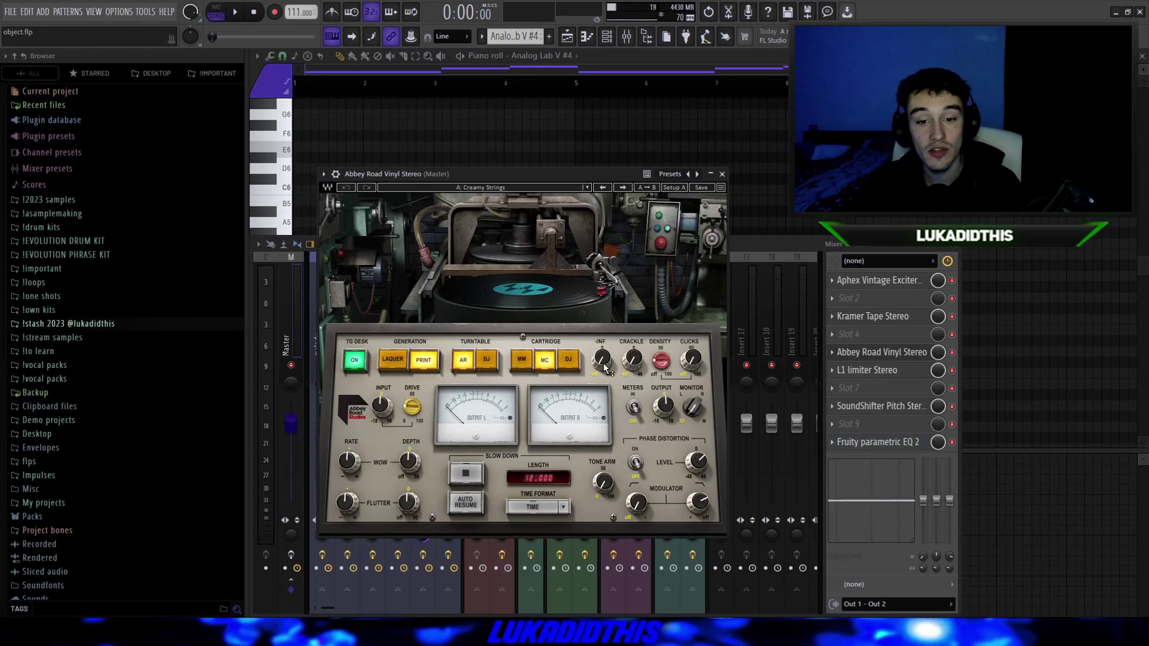
{"action": "left_click", "coordinate": [722, 174]}
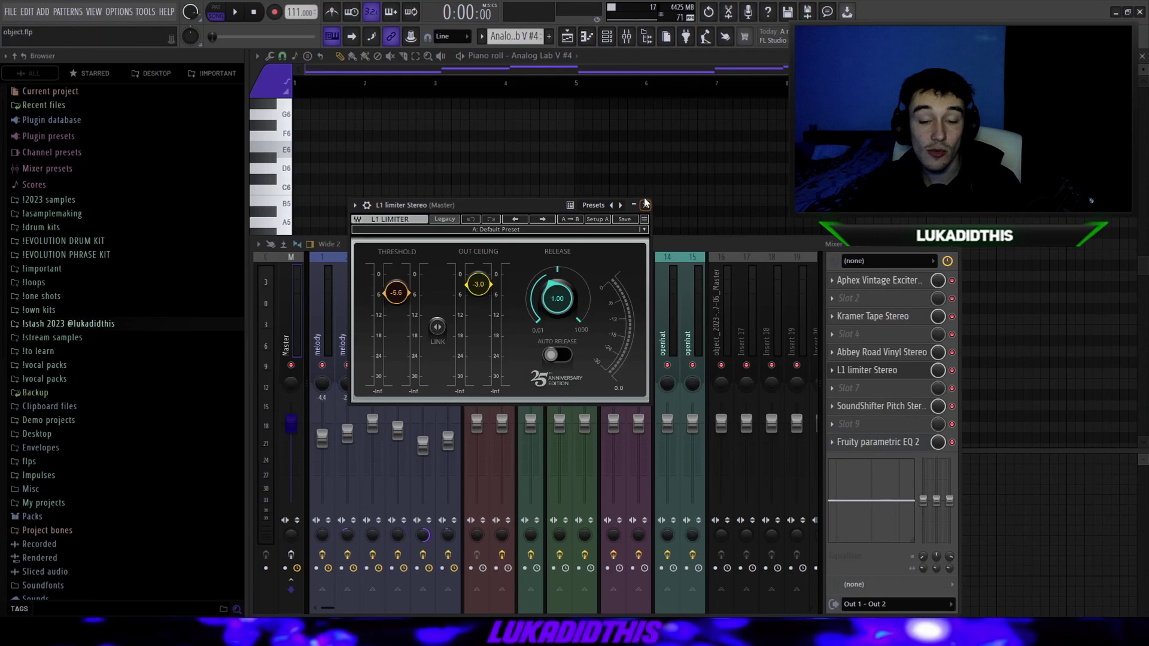
{"action": "left_click", "coordinate": [645, 205]}
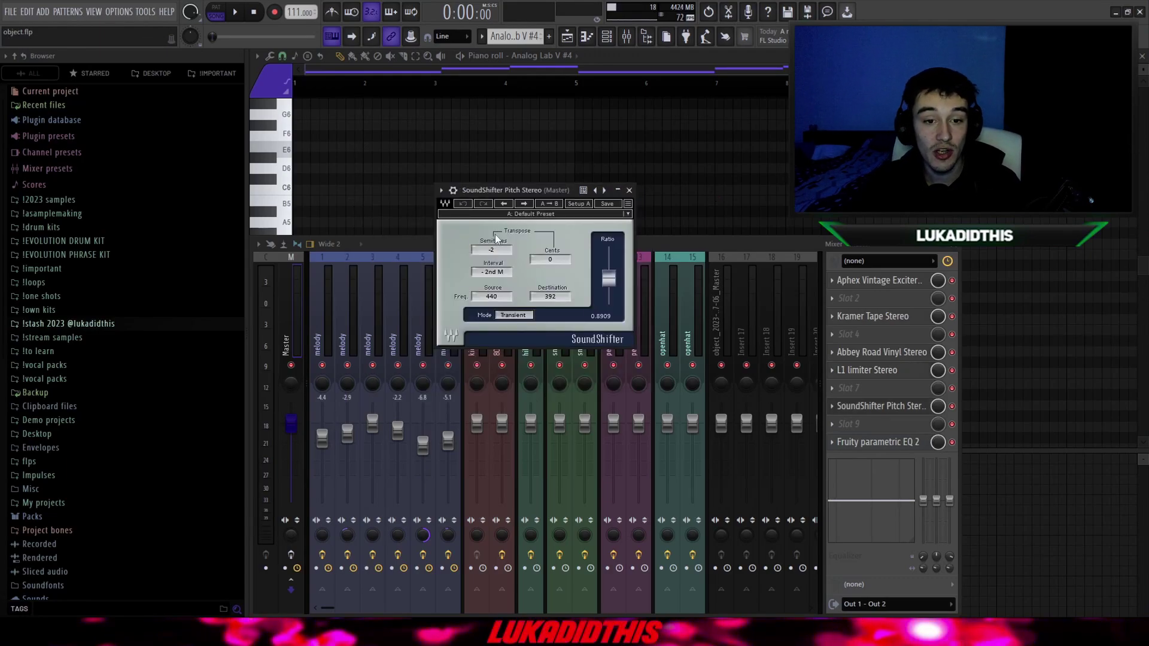
{"action": "left_click", "coordinate": [629, 190]}
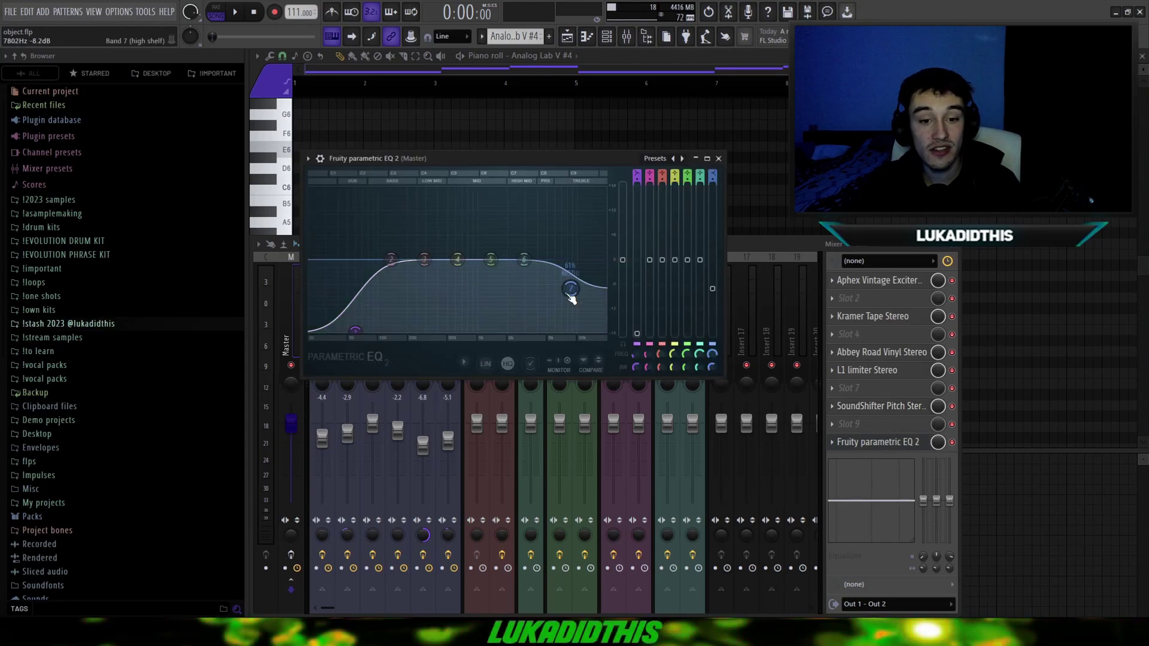
{"action": "left_click", "coordinate": [726, 159]}
{"action": "left_click", "coordinate": [626, 38]}
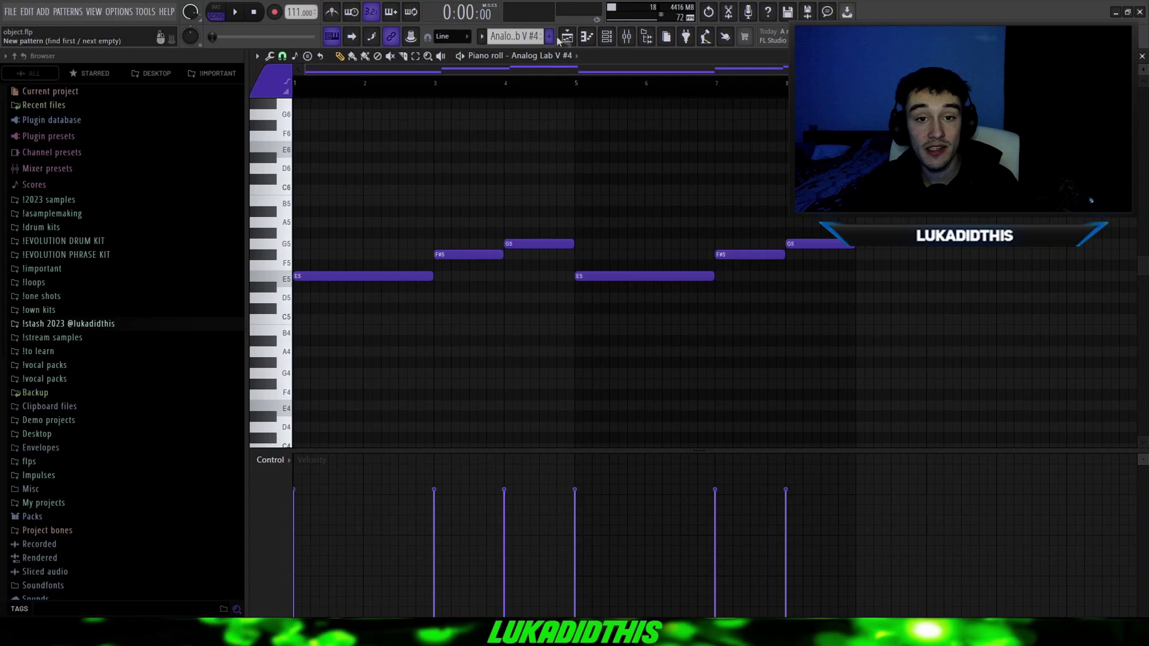
Unmute every playlist track except the rendered master audio on Track 8 and play the arrangement.
{"action": "left_click", "coordinate": [563, 39]}
{"action": "right_click", "coordinate": [400, 318]}
{"action": "scroll", "coordinate": [399, 344], "scroll_direction": "up", "scroll_amount": 3}
{"action": "left_click", "coordinate": [400, 351]}
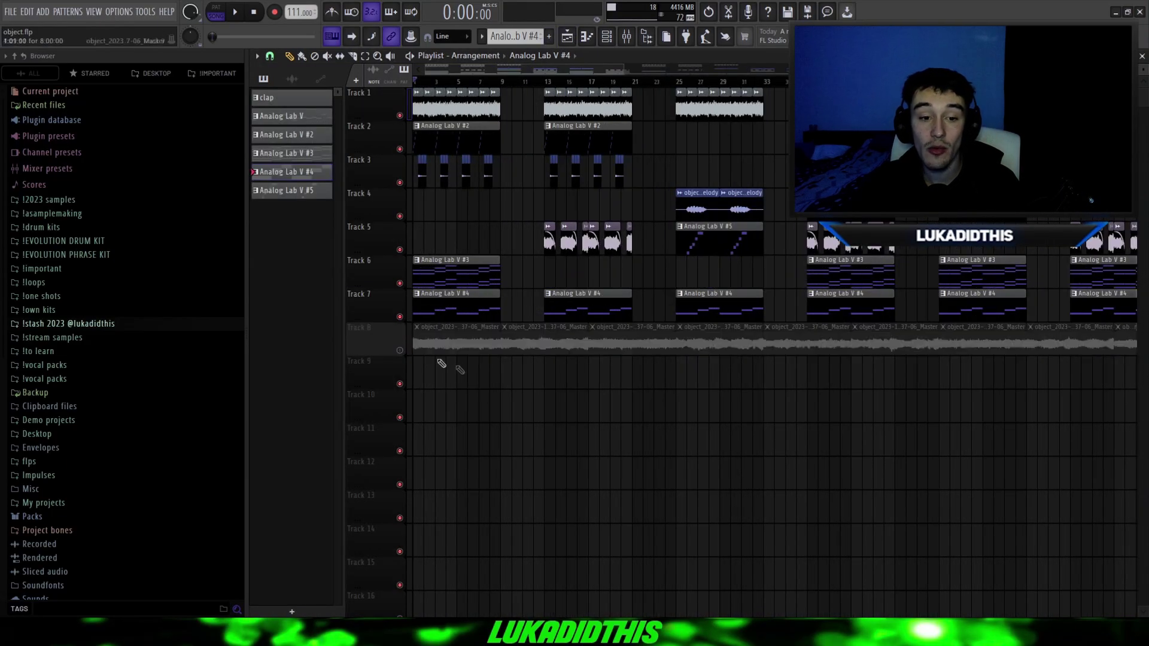
{"action": "scroll", "coordinate": [393, 249], "scroll_direction": "up", "scroll_amount": 3}
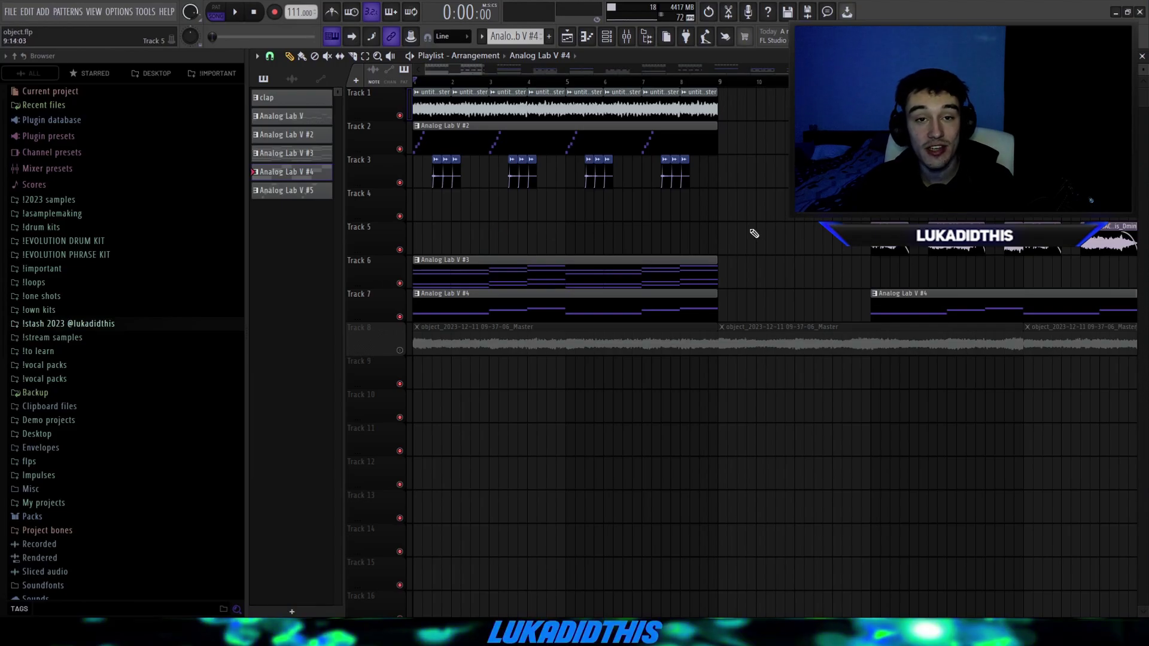
{"action": "key", "text": "space"}
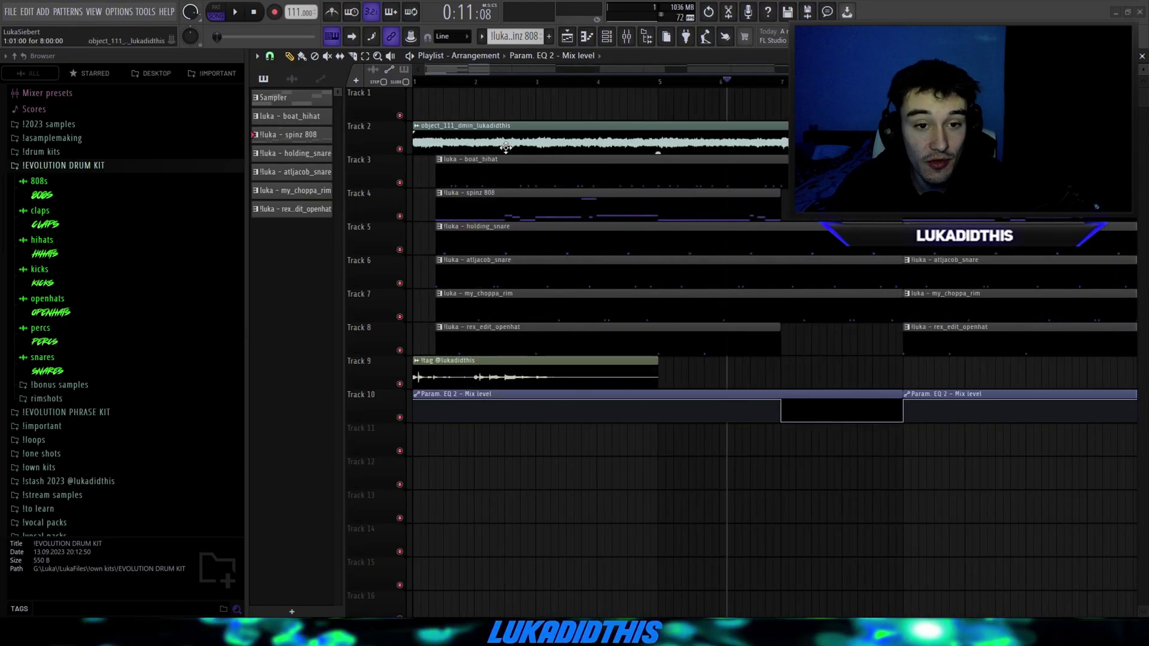
Examine the notes of the boat_hihat, my_choppa_rim and atljacob_snare patterns of the drum project in the piano roll.
{"action": "double_click", "coordinate": [506, 147]}
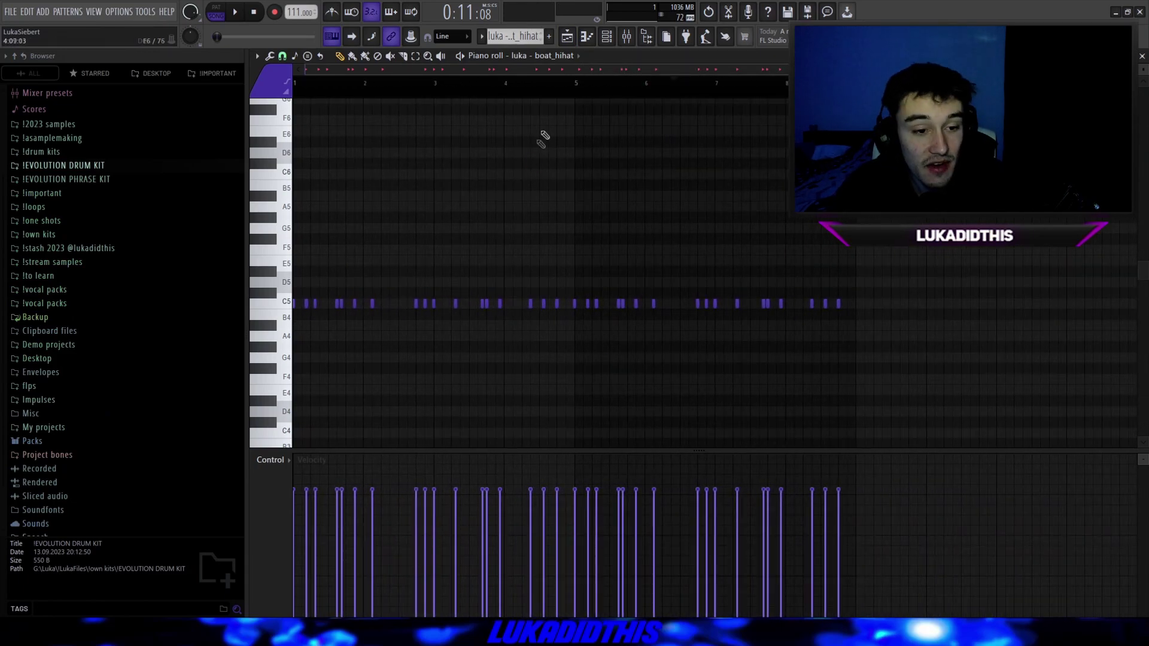
{"action": "key", "text": "F5"}
{"action": "double_click", "coordinate": [654, 297]}
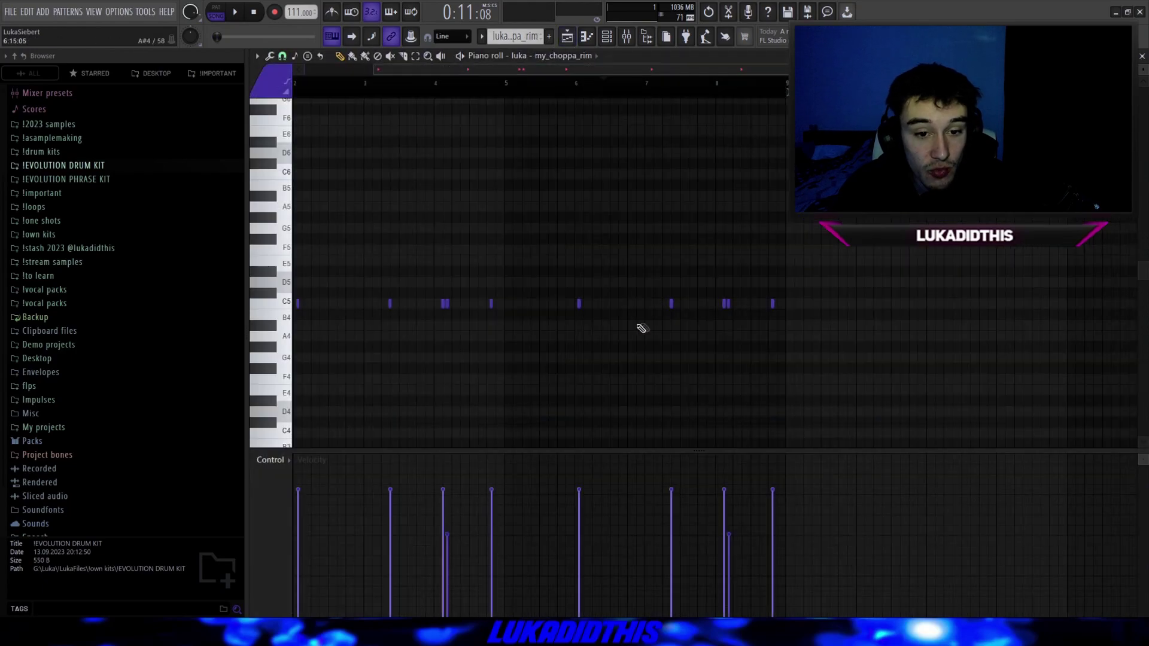
{"action": "left_click", "coordinate": [567, 37]}
{"action": "double_click", "coordinate": [719, 278]}
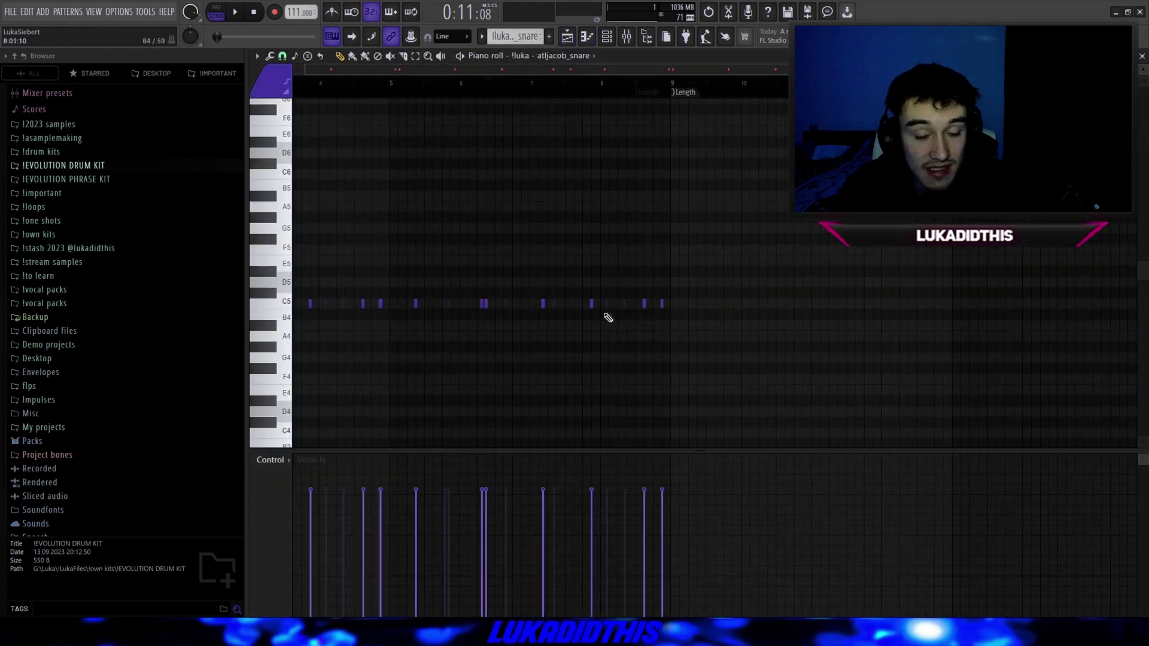
Compare the boat_hihat rhythm with the atljacob_snare and my_choppa_rim rhythms by reopening each pattern in turn.
{"action": "left_click", "coordinate": [567, 37]}
{"action": "double_click", "coordinate": [578, 239]}
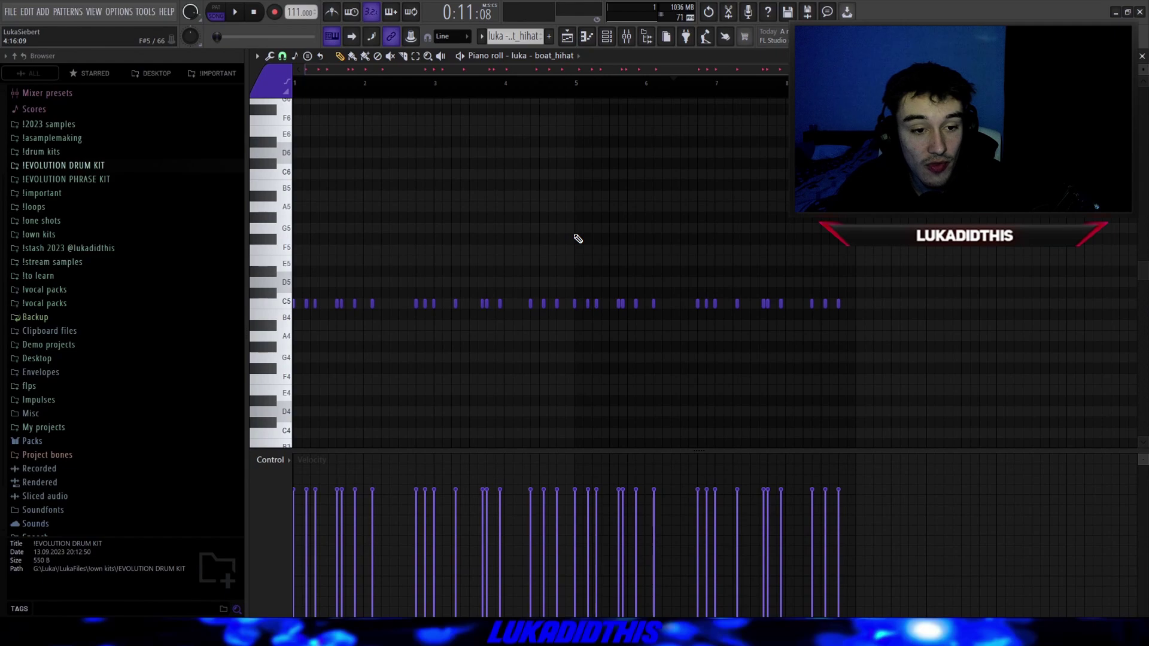
{"action": "left_click", "coordinate": [581, 37]}
{"action": "double_click", "coordinate": [513, 325]}
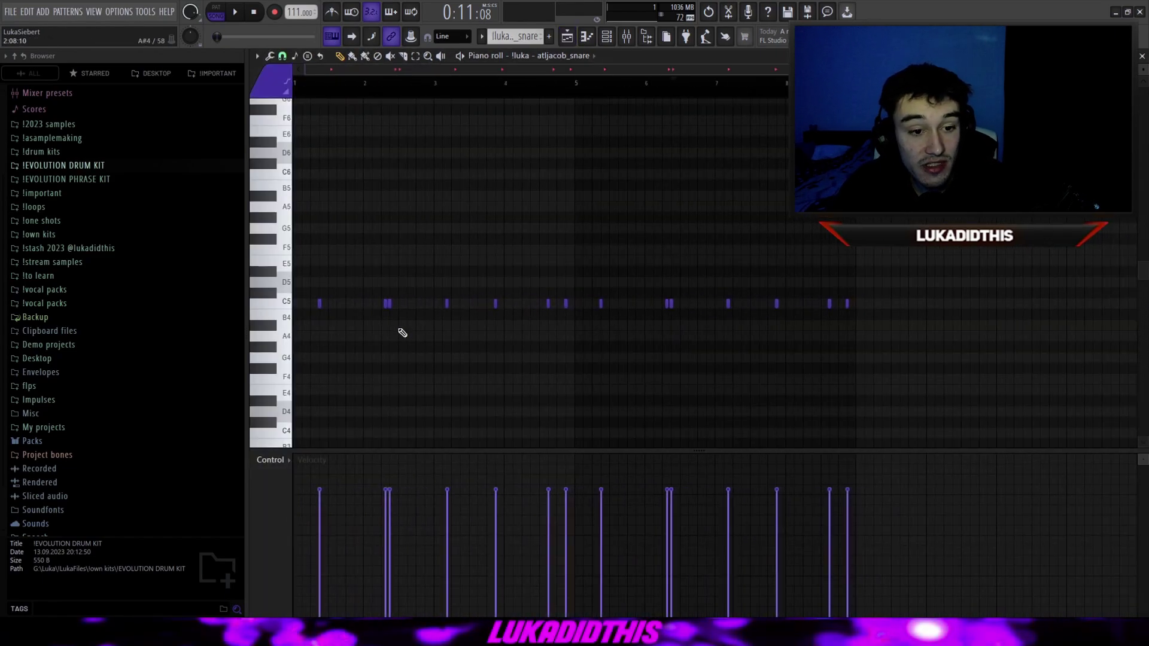
{"action": "left_click", "coordinate": [567, 39]}
{"action": "double_click", "coordinate": [544, 323]}
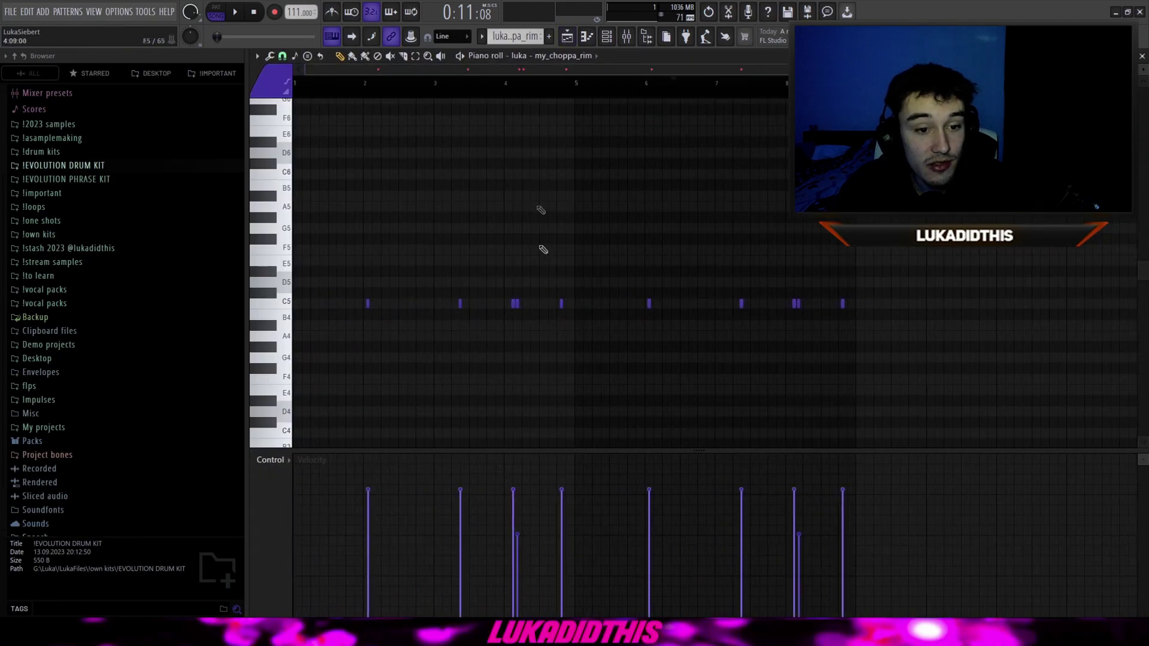
Return to the playlist and view the arrangement of the melody, drum patterns and Param. EQ 2 automation.
{"action": "left_click", "coordinate": [568, 38]}
{"action": "left_click", "coordinate": [644, 449], "text": "ctrl"}
{"action": "scroll", "coordinate": [532, 444], "scroll_direction": "up", "scroll_amount": 4}
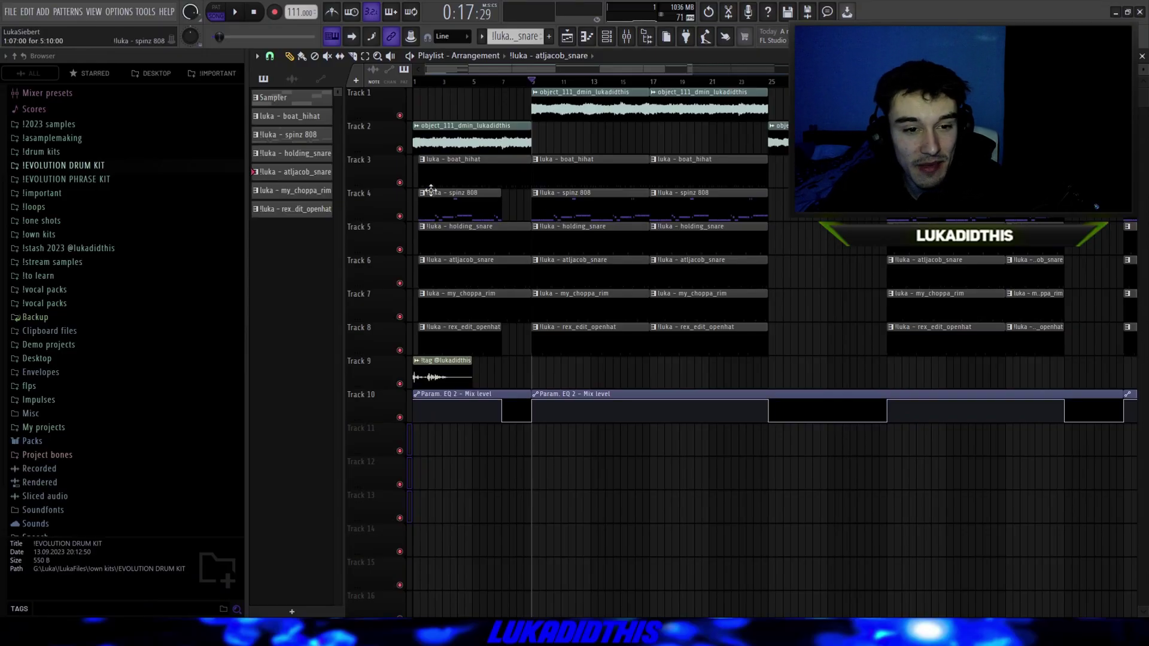
Solo the boat_hihat track and unmute the holding_snare, atljacob_snare and my_choppa_rim tracks alongside it in the playlist.
{"action": "right_click", "coordinate": [399, 182]}
{"action": "left_click", "coordinate": [399, 250]}
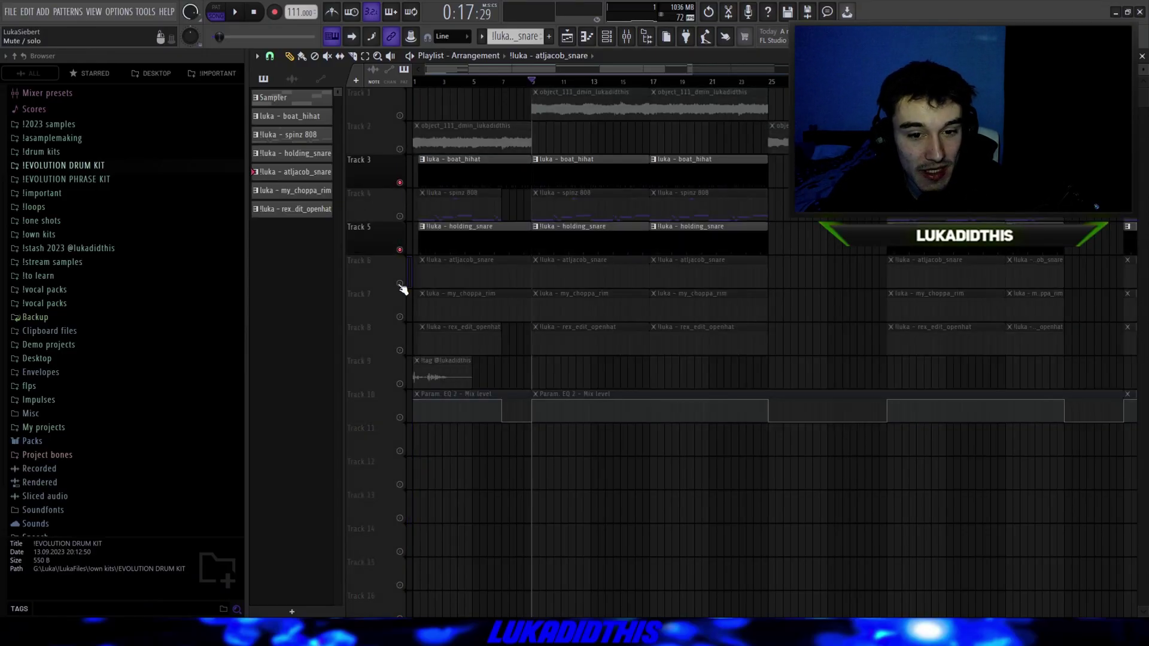
{"action": "left_click", "coordinate": [399, 283]}
{"action": "left_click", "coordinate": [399, 317]}
{"action": "scroll", "coordinate": [558, 316], "scroll_direction": "up", "scroll_amount": 3}
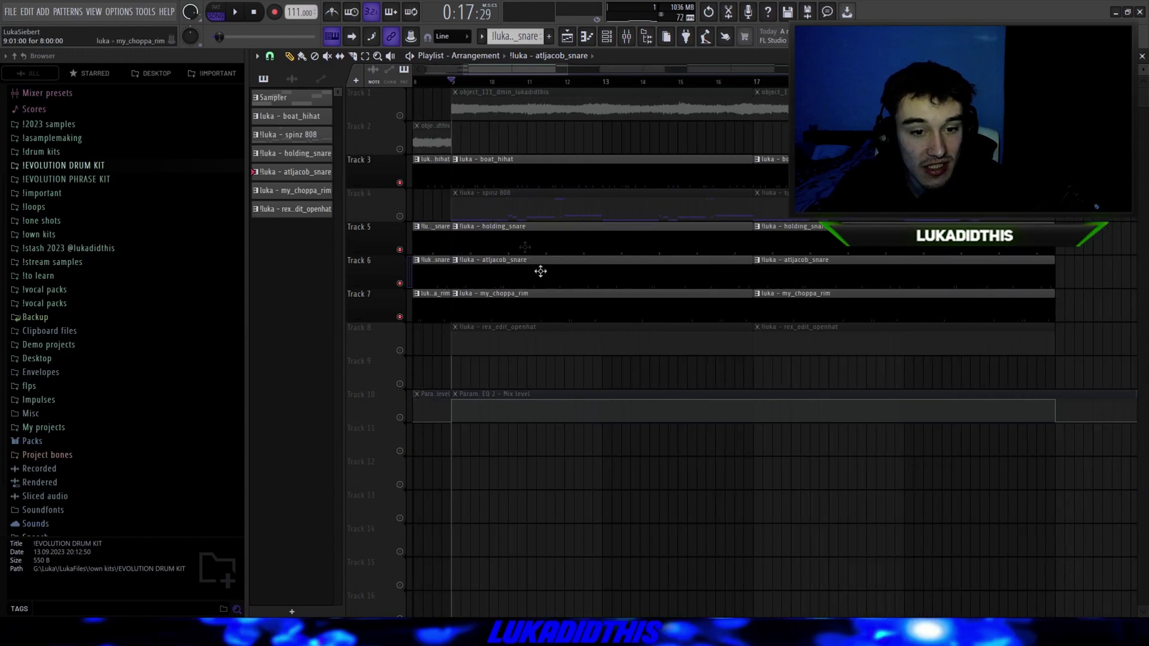
Examine the holding_snare pattern's notes in the piano roll, then return to the playlist and play the unmuted drum tracks.
{"action": "double_click", "coordinate": [488, 243]}
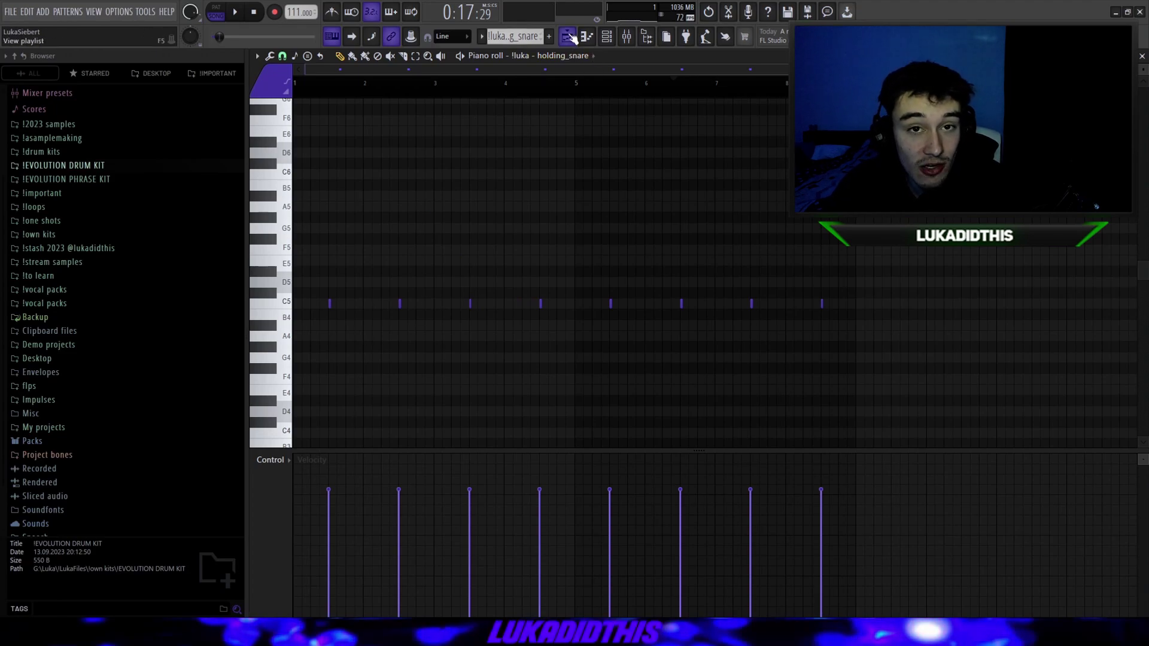
{"action": "left_click", "coordinate": [569, 37]}
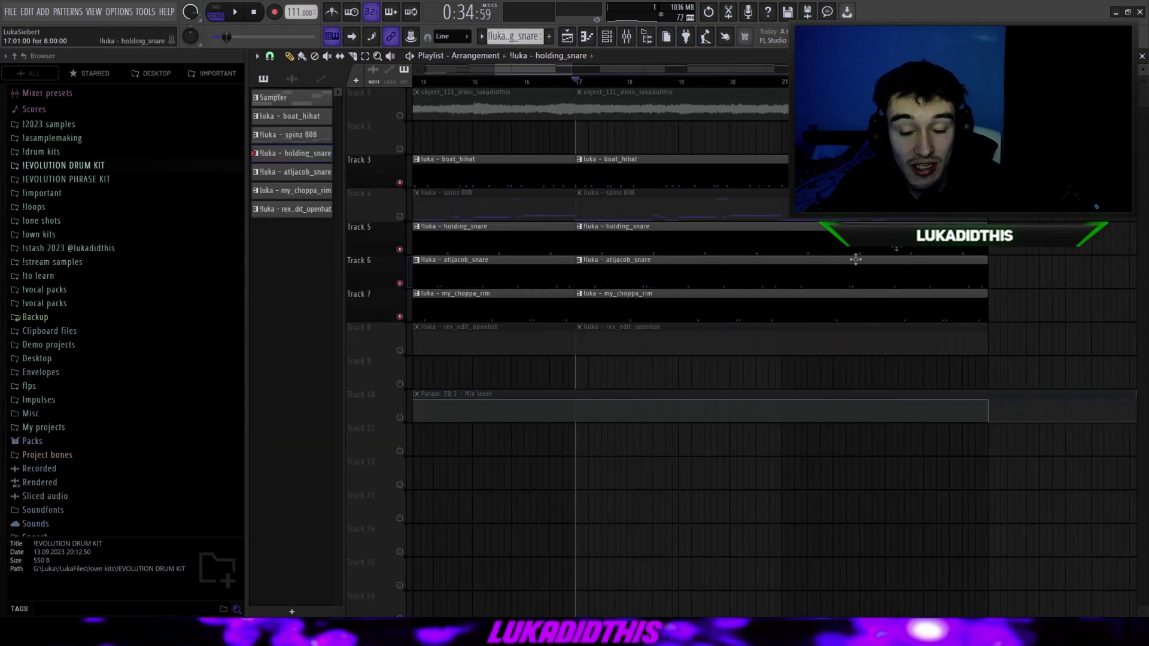
{"action": "scroll", "coordinate": [856, 258], "scroll_direction": "down", "scroll_amount": 2}
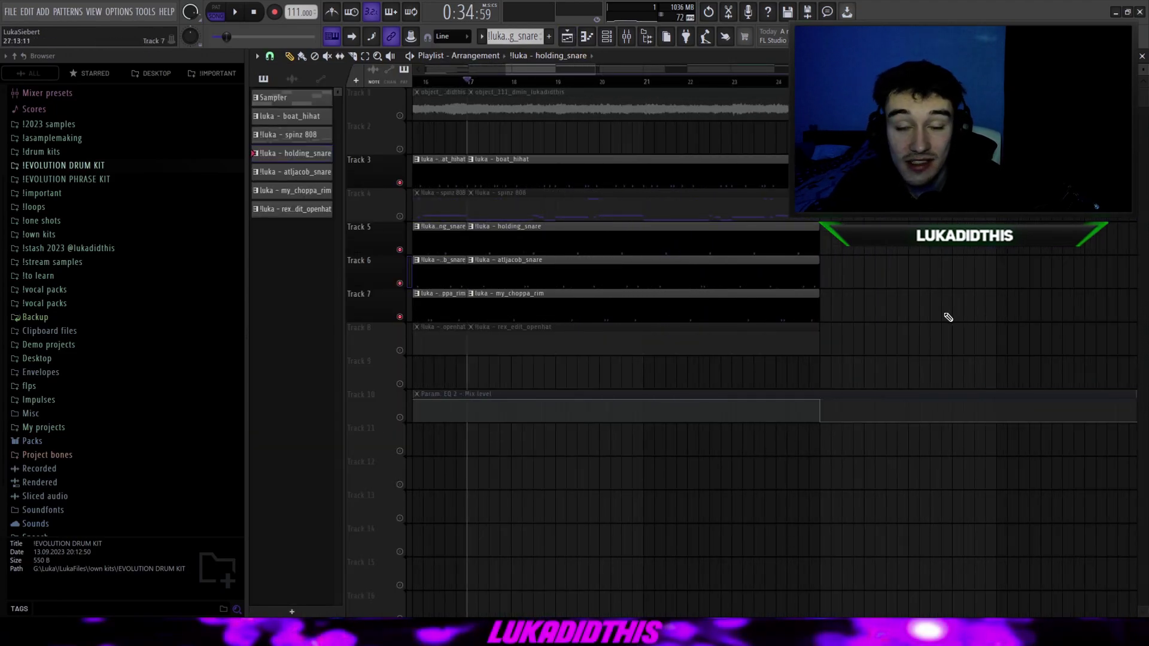
{"action": "key", "text": "space"}
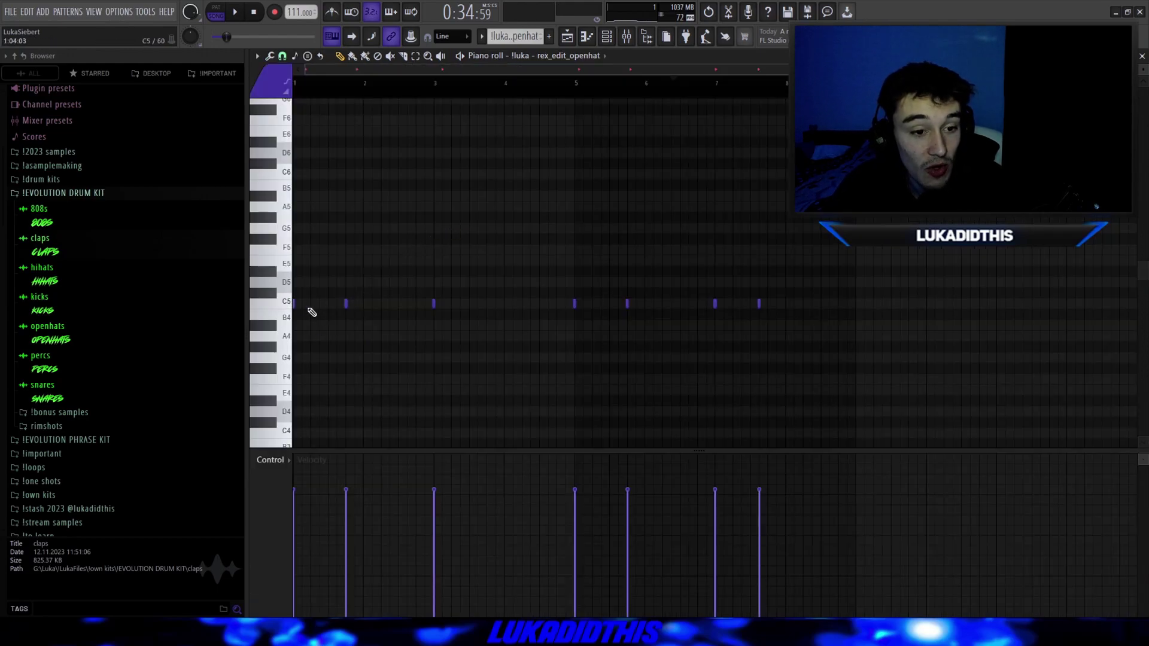
Examine the notes of the rex_edit_openhat pattern in the piano roll and play it back.
{"action": "scroll", "coordinate": [531, 262], "scroll_direction": "down", "scroll_amount": 1}
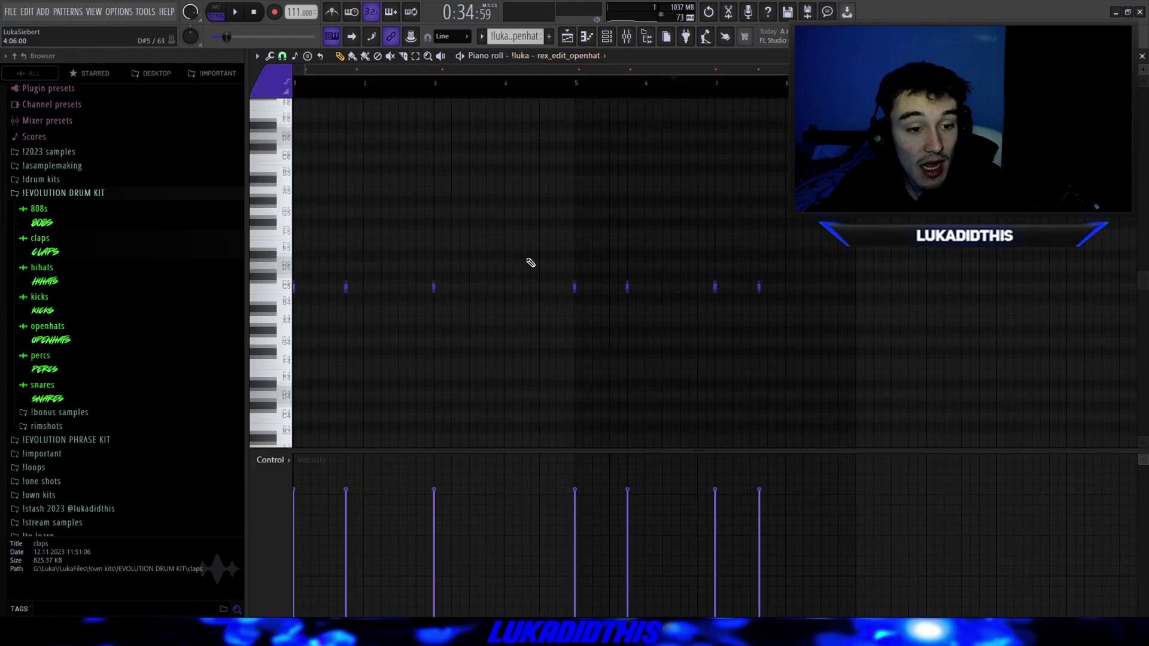
{"action": "scroll", "coordinate": [531, 246], "scroll_direction": "up", "scroll_amount": 1}
{"action": "key", "text": "space"}
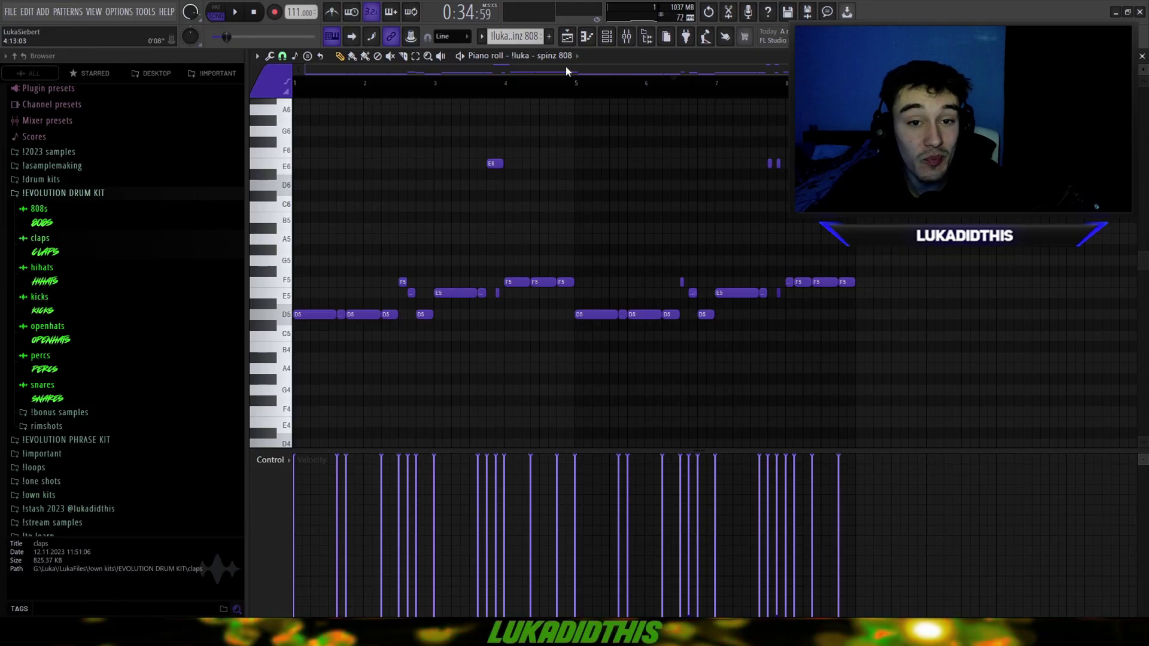
Inspect the spinz 808 channel's sample settings and its volume envelope, and close the channel settings.
{"action": "right_click", "coordinate": [568, 57]}
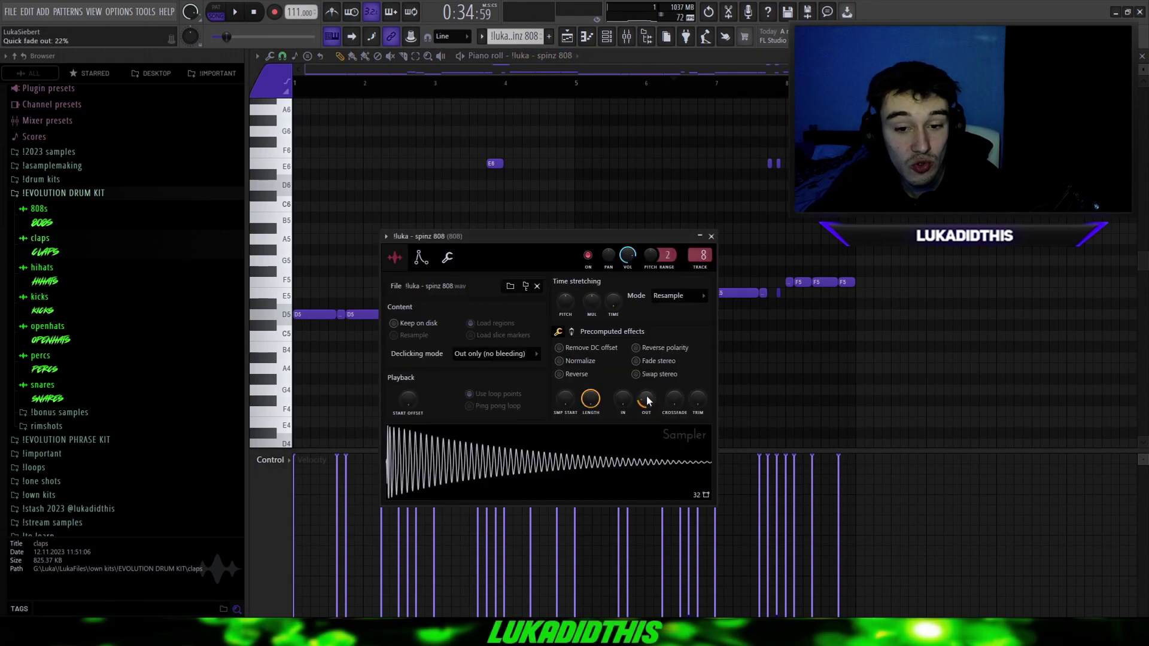
{"action": "left_click", "coordinate": [422, 258]}
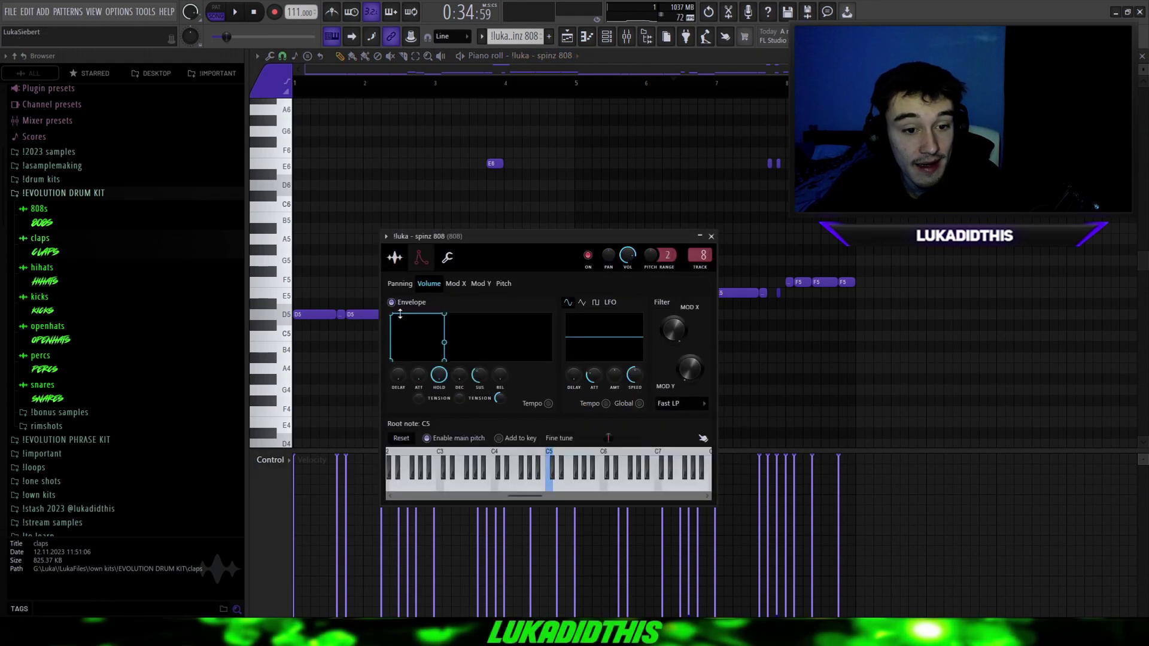
{"action": "left_click", "coordinate": [711, 235]}
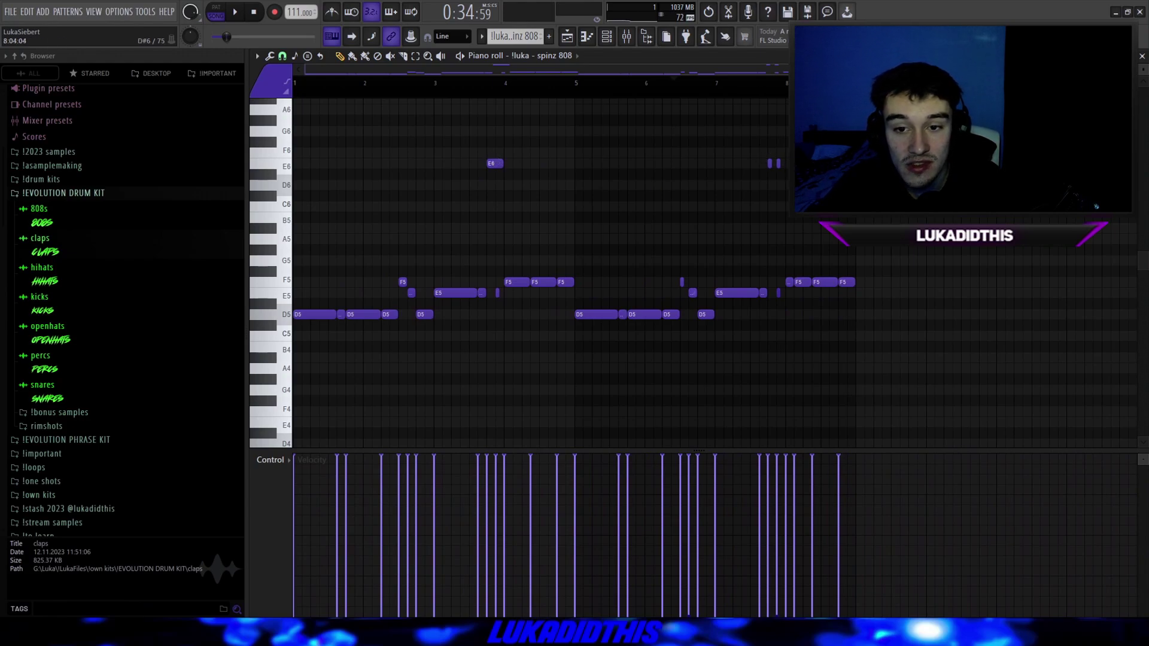
Examine the note pattern of the spinz 808 in the piano roll and return to the playlist arrangement.
{"action": "scroll", "coordinate": [786, 347], "scroll_direction": "up", "scroll_amount": 5}
{"action": "scroll", "coordinate": [727, 317], "scroll_direction": "down", "scroll_amount": 5}
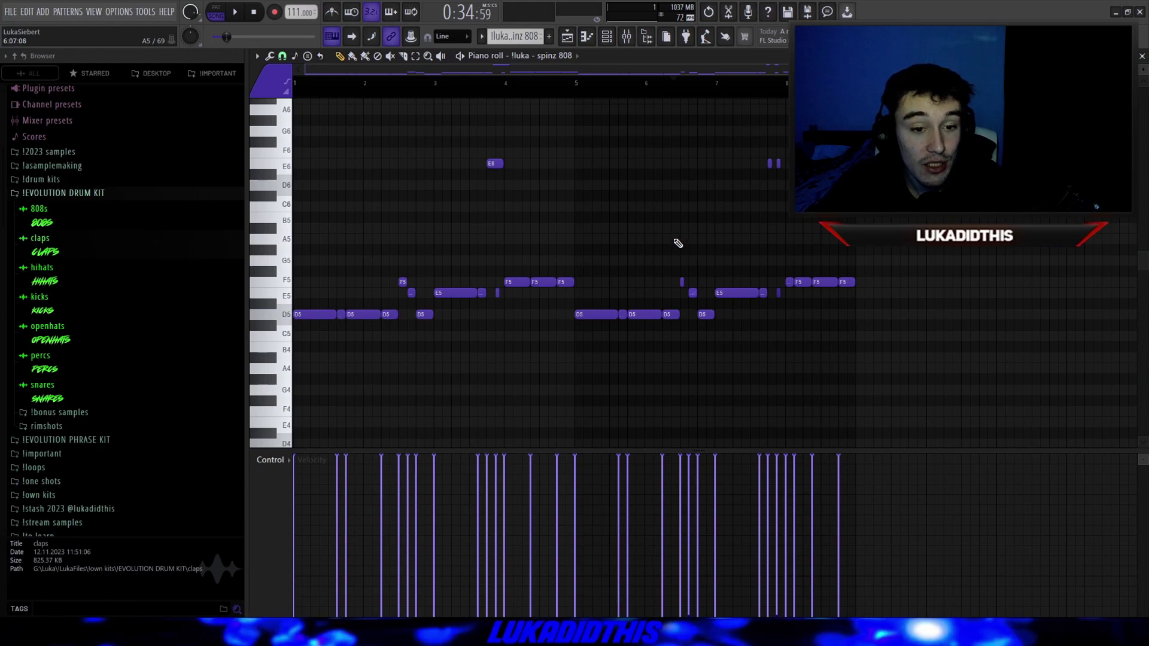
{"action": "key", "text": "F5"}
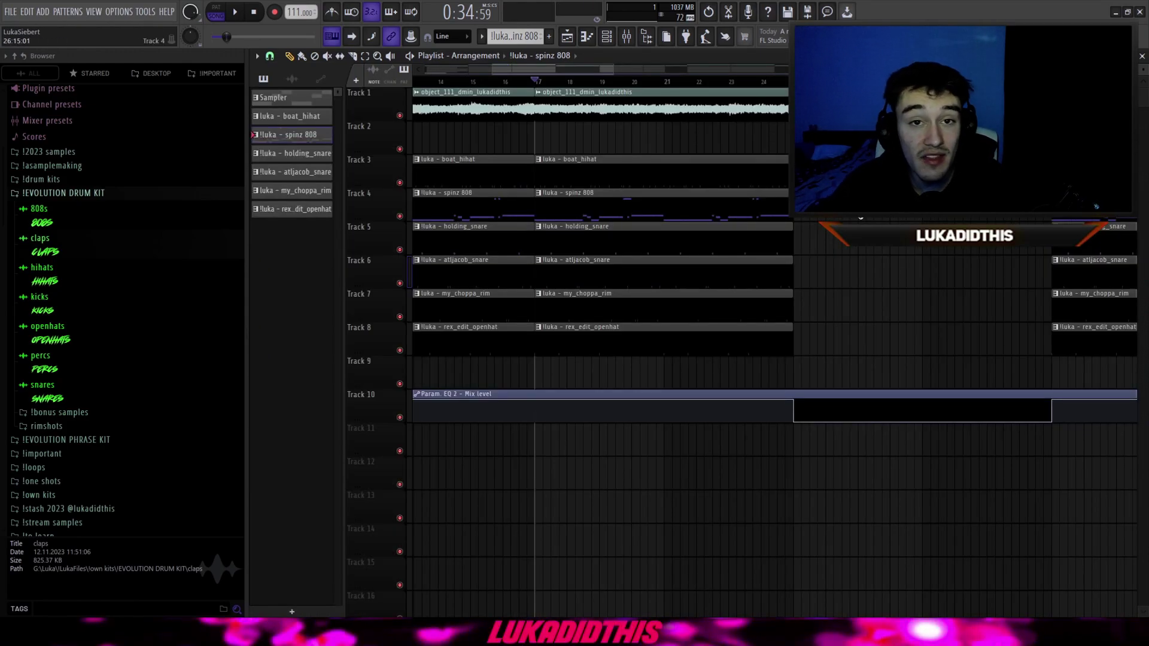
{"action": "scroll", "coordinate": [852, 221], "scroll_direction": "down", "scroll_amount": 2}
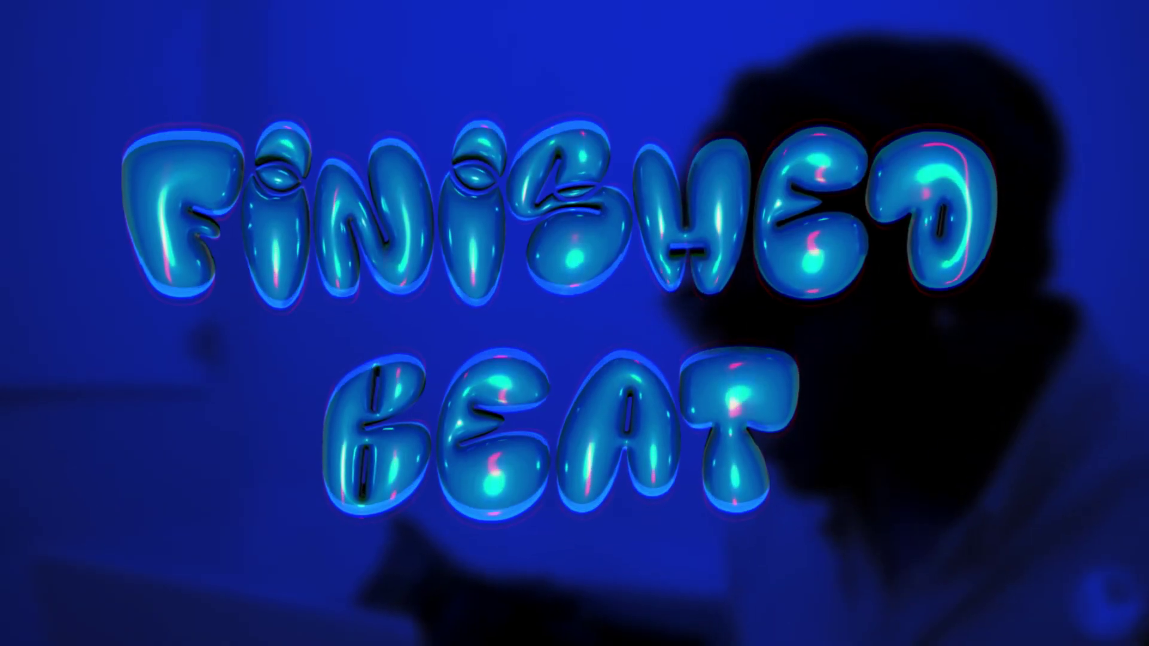